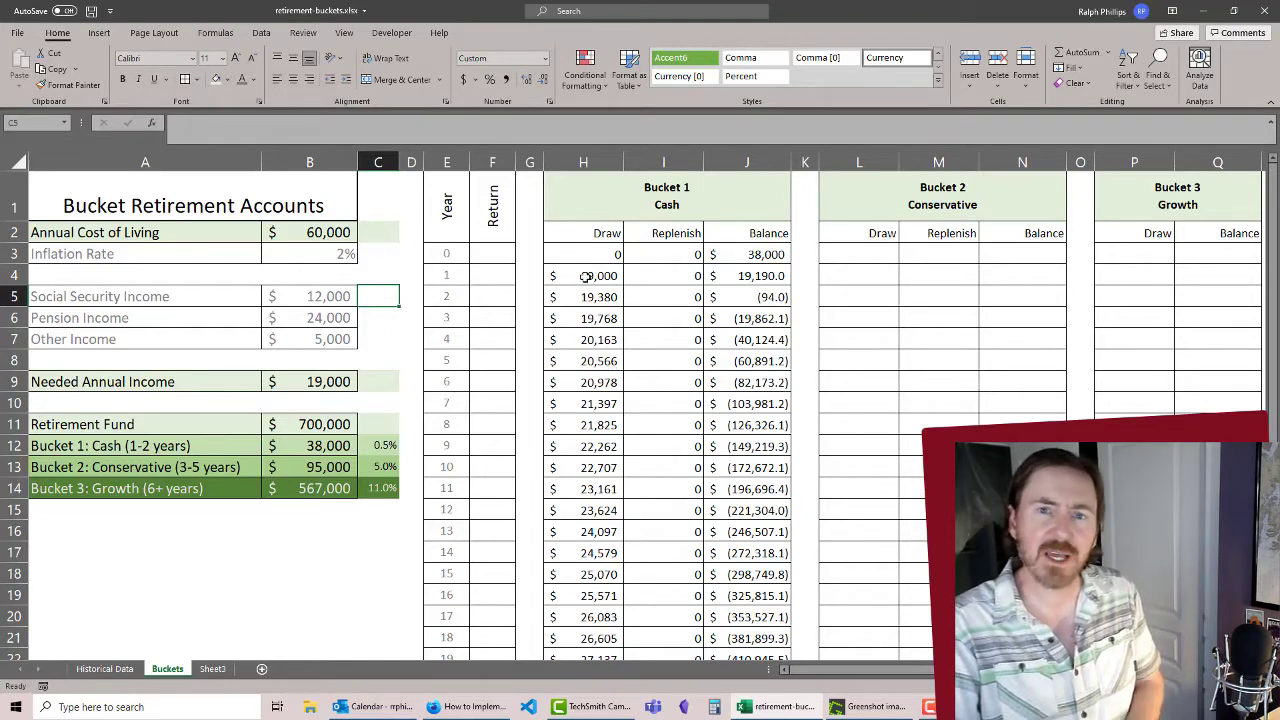
- Examine the Needed Annual Income formula together with the annual cost of living and the three income sources it uses
left_click(336, 386)
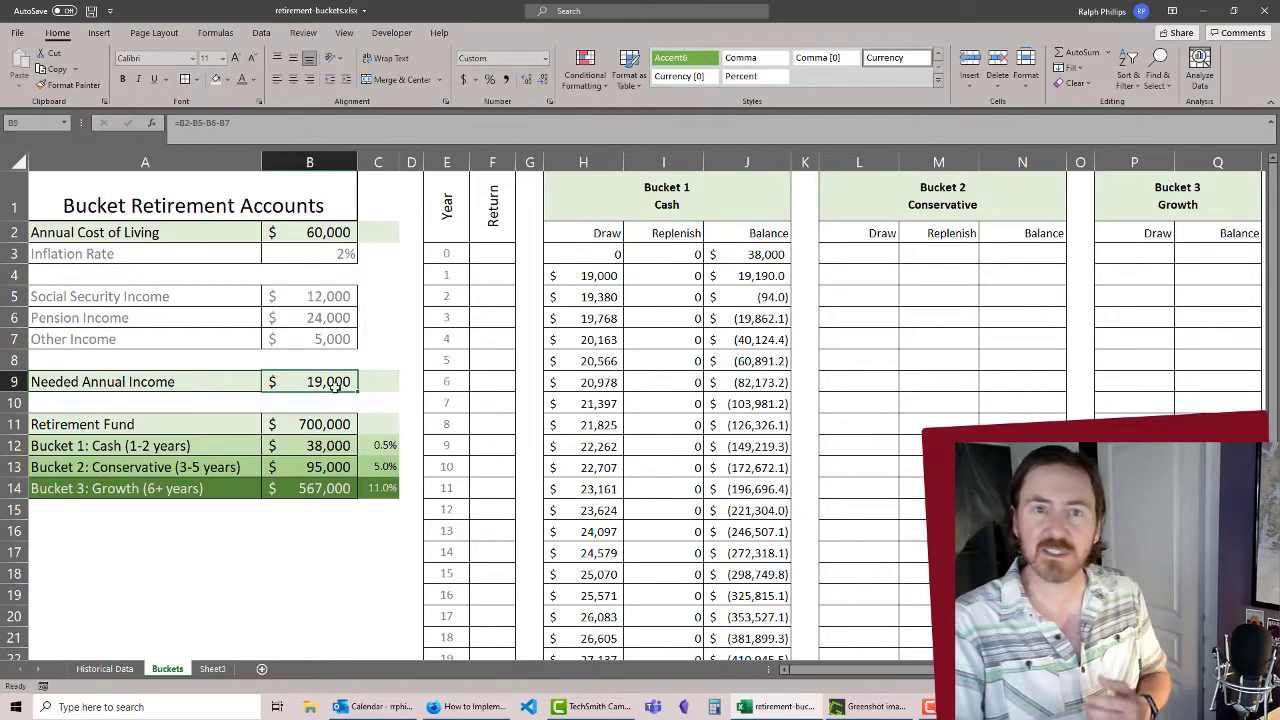
left_click(310, 232)
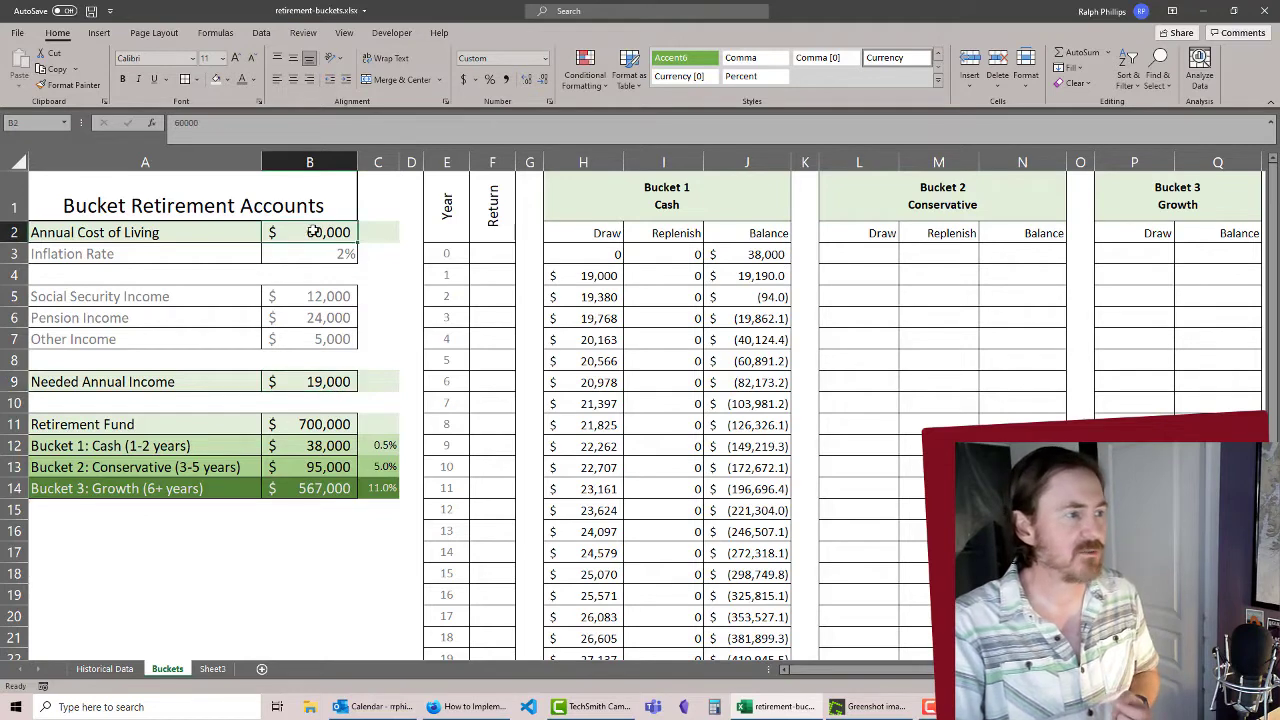
left_click_drag(318, 298, 316, 339)
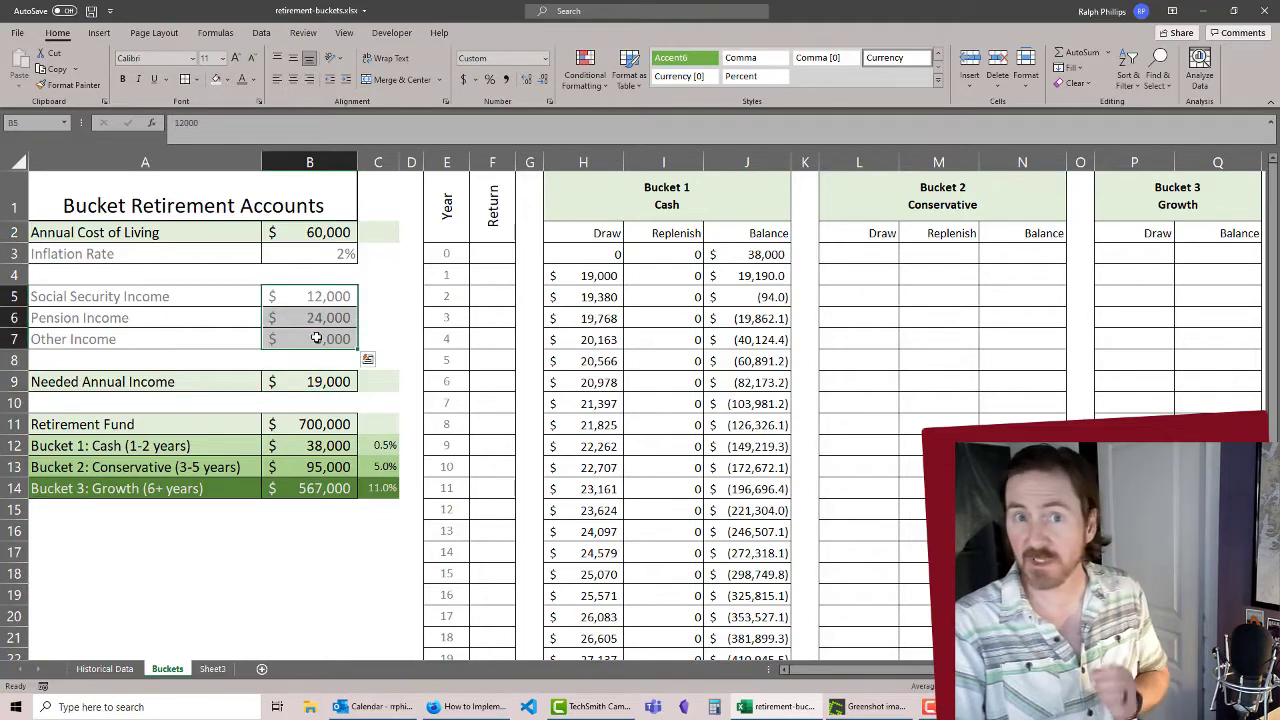
left_click(318, 382)
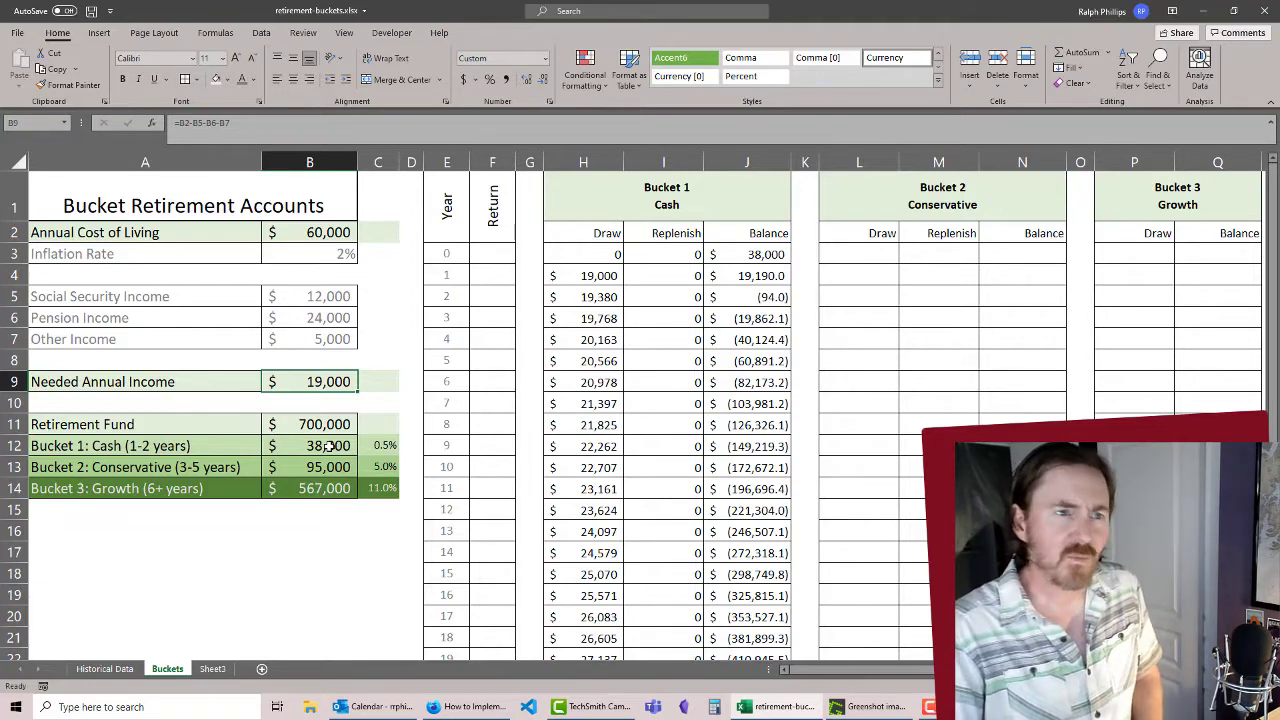
- Enter 0 as the year 0 Draw for Bucket 2 in cell L3
left_click(971, 318)
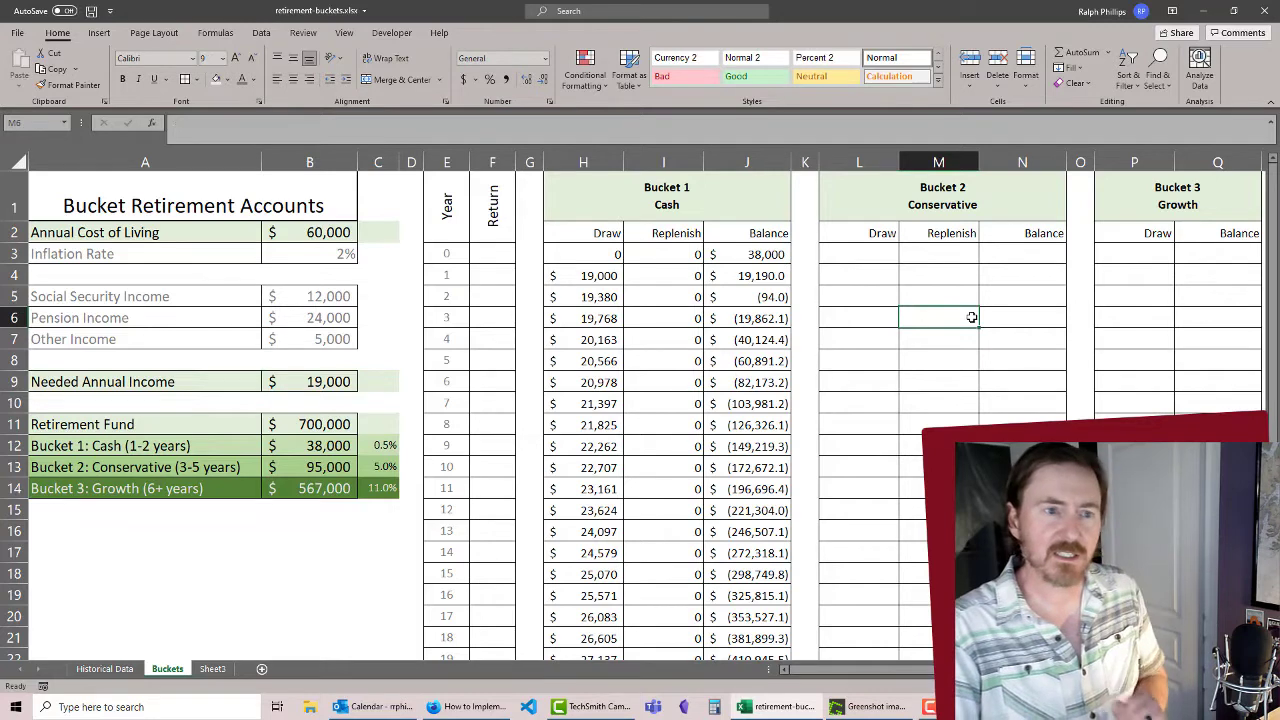
left_click(1036, 255)
left_click(885, 256)
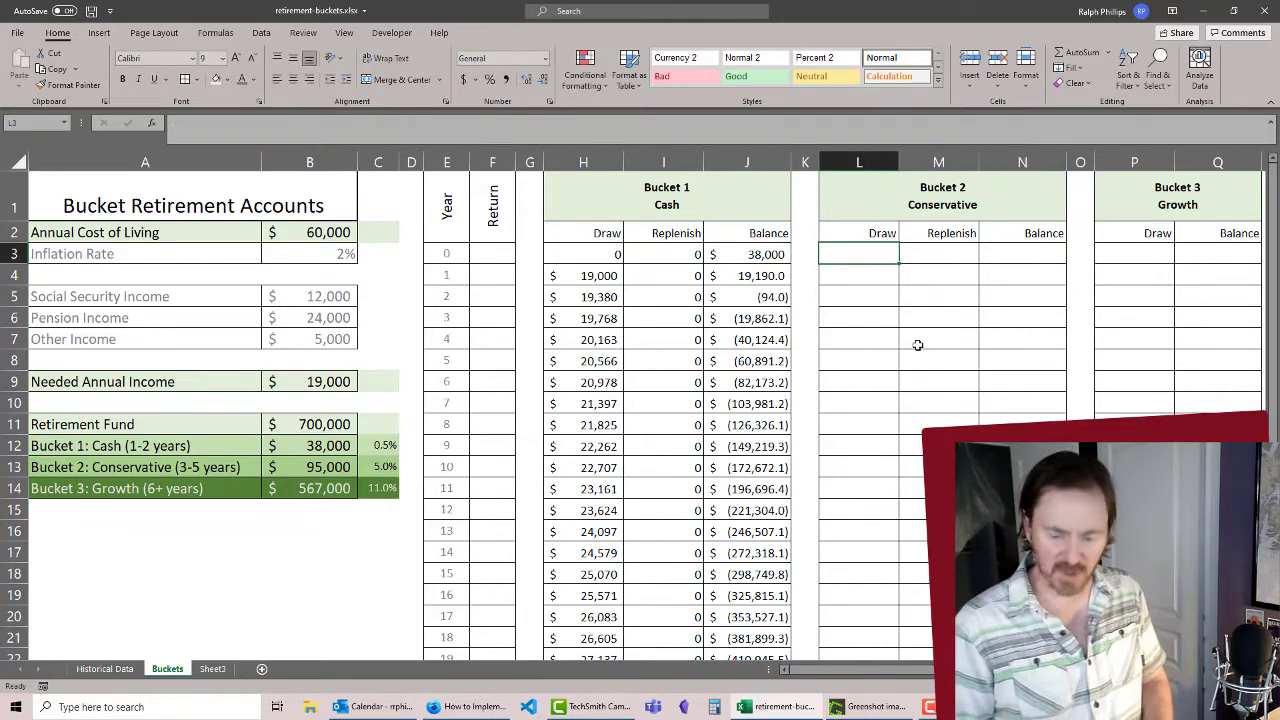
type("0")
key("Return")
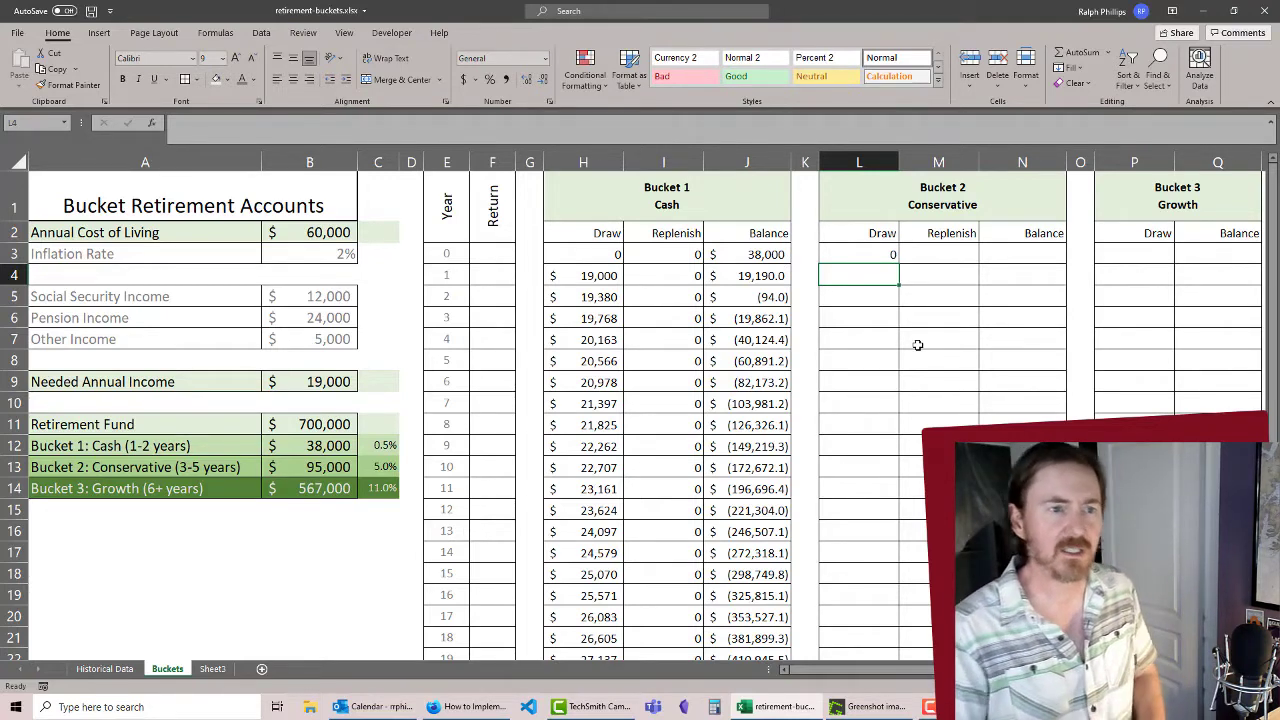
- Link Bucket 2's year 0 Replenish in M3 to Bucket 3's Draw with =P3 and fill the formula down through year 30
left_click(945, 252)
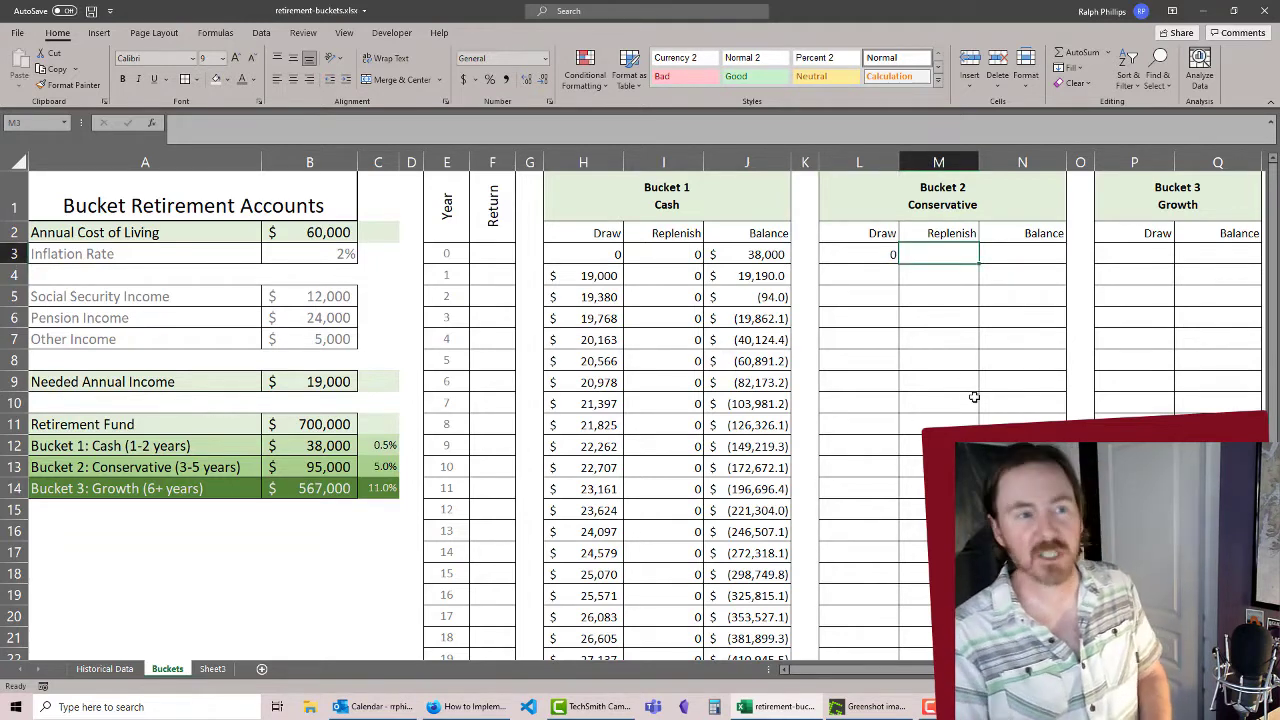
type("=")
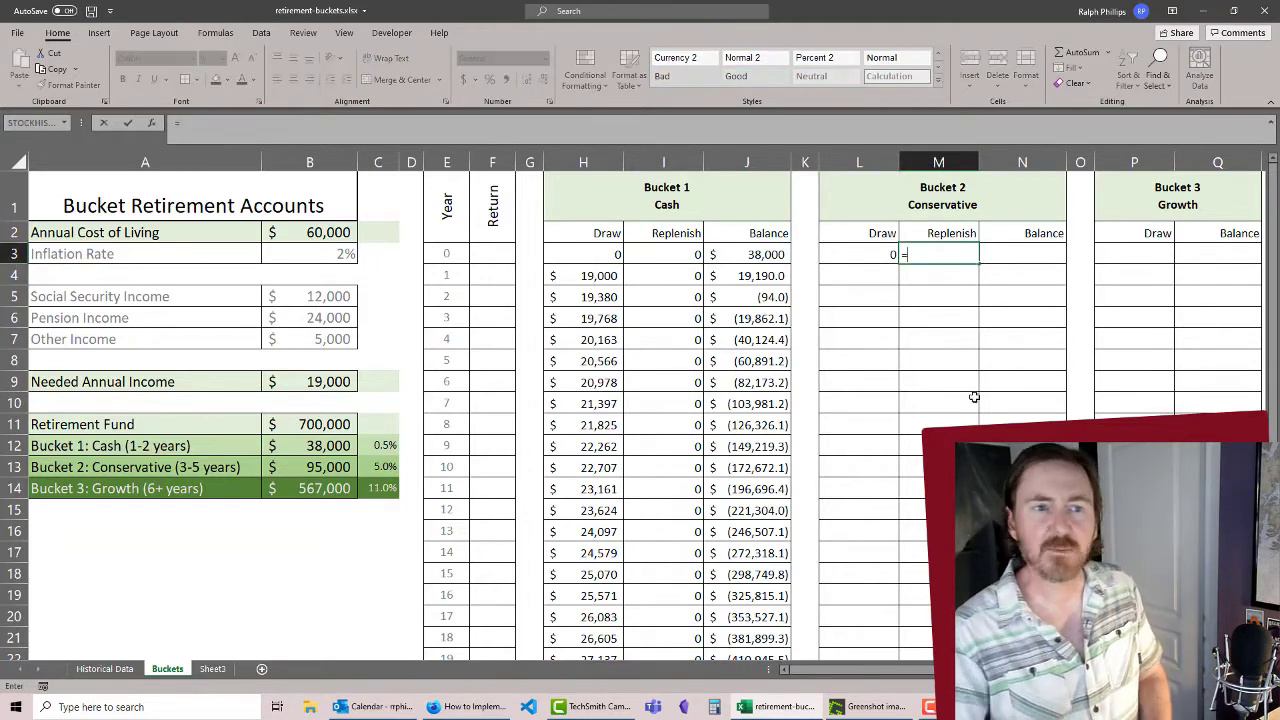
left_click(1134, 252)
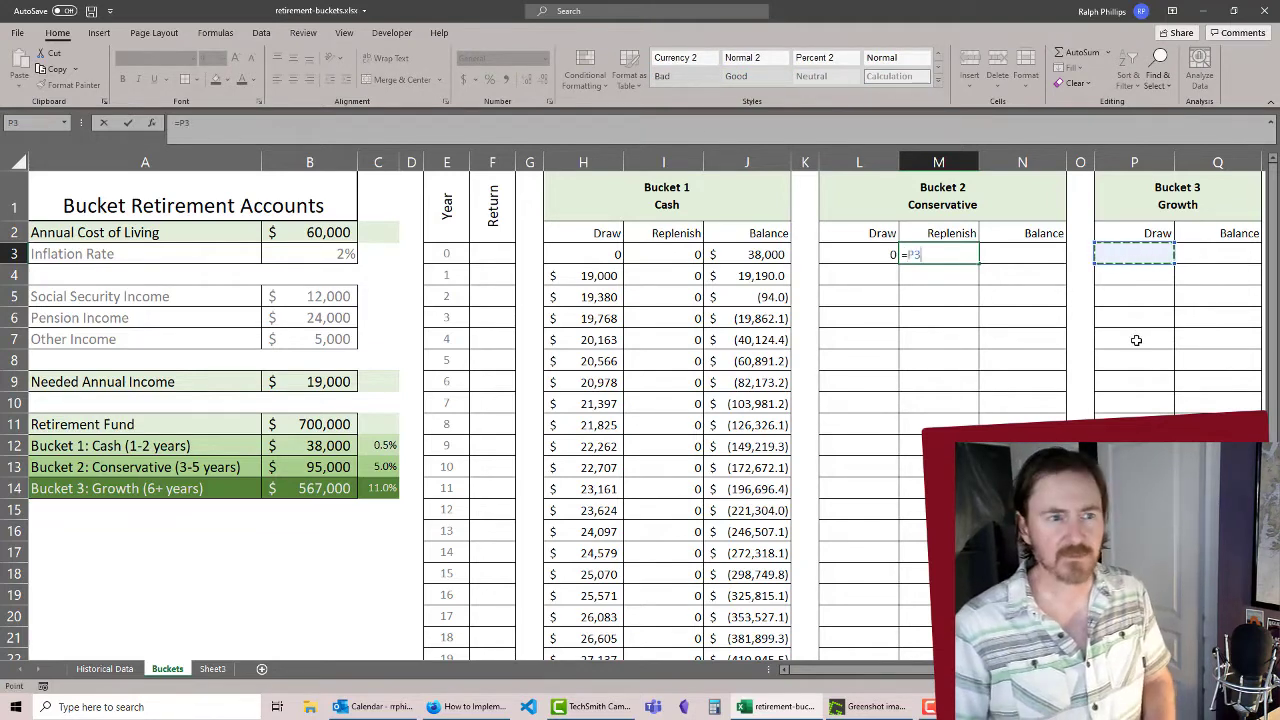
key("ctrl+Return")
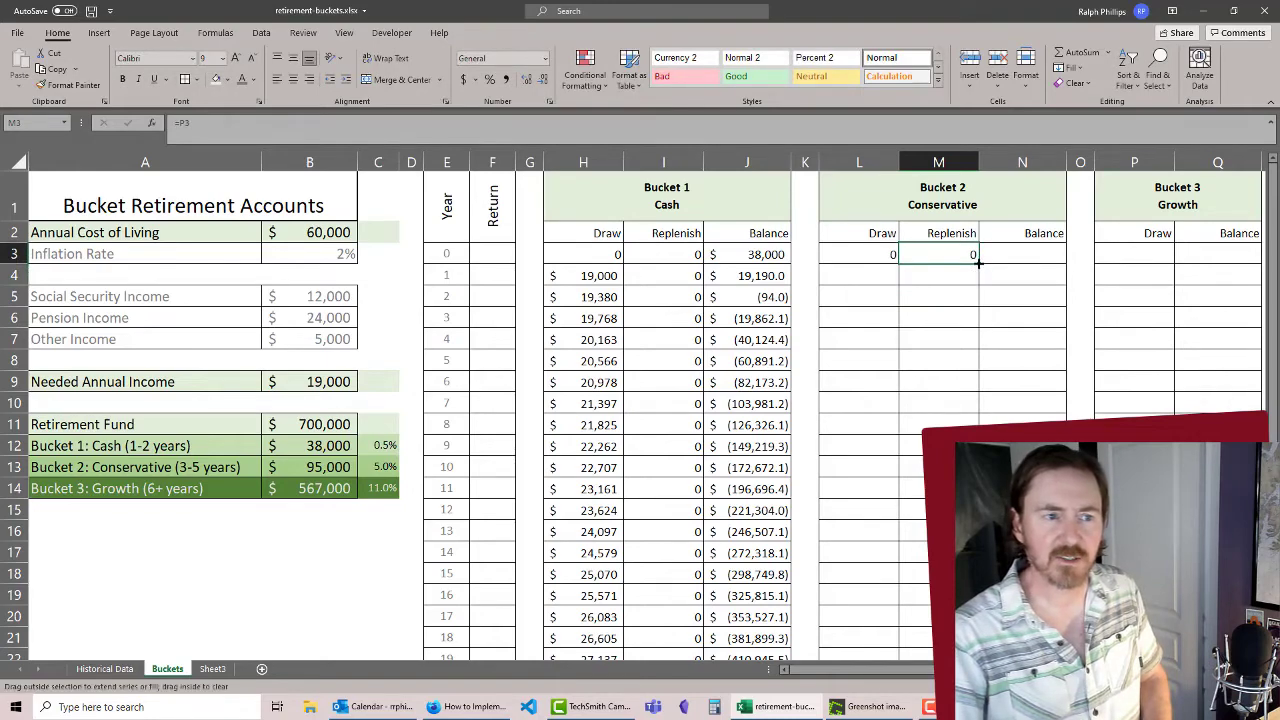
left_click_drag(978, 262, 955, 655)
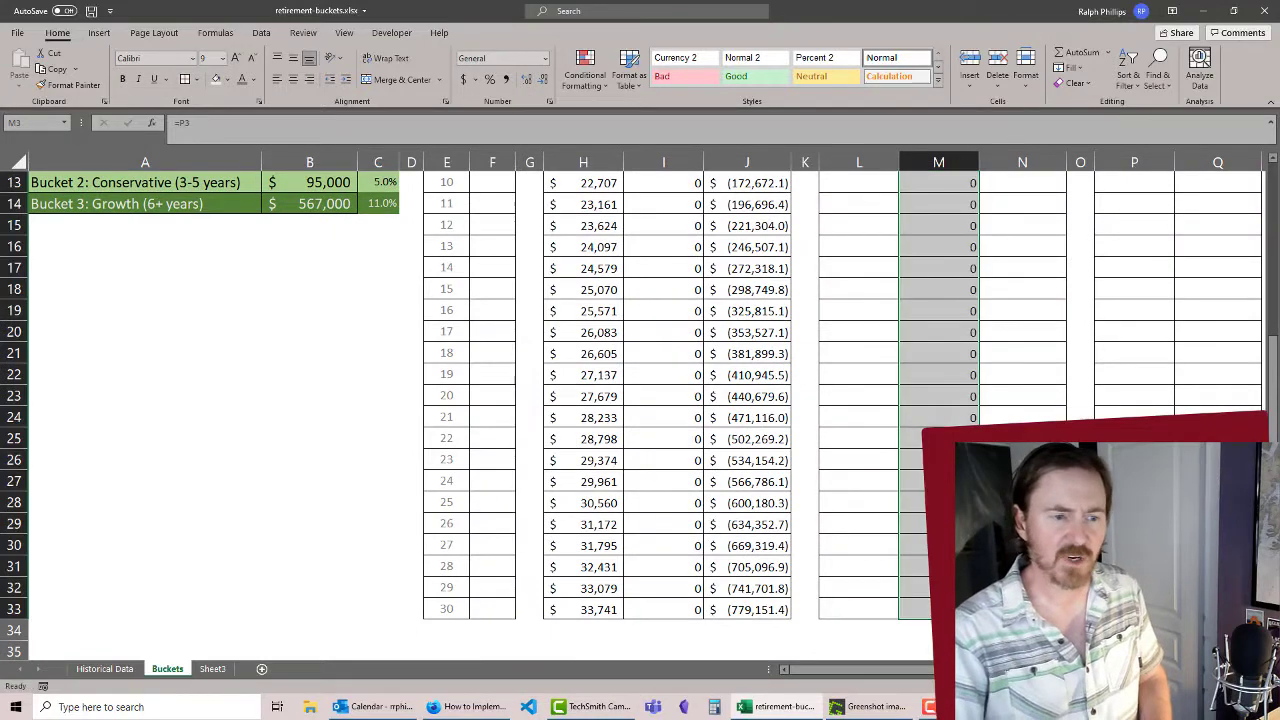
scroll(640, 400, "up", 4)
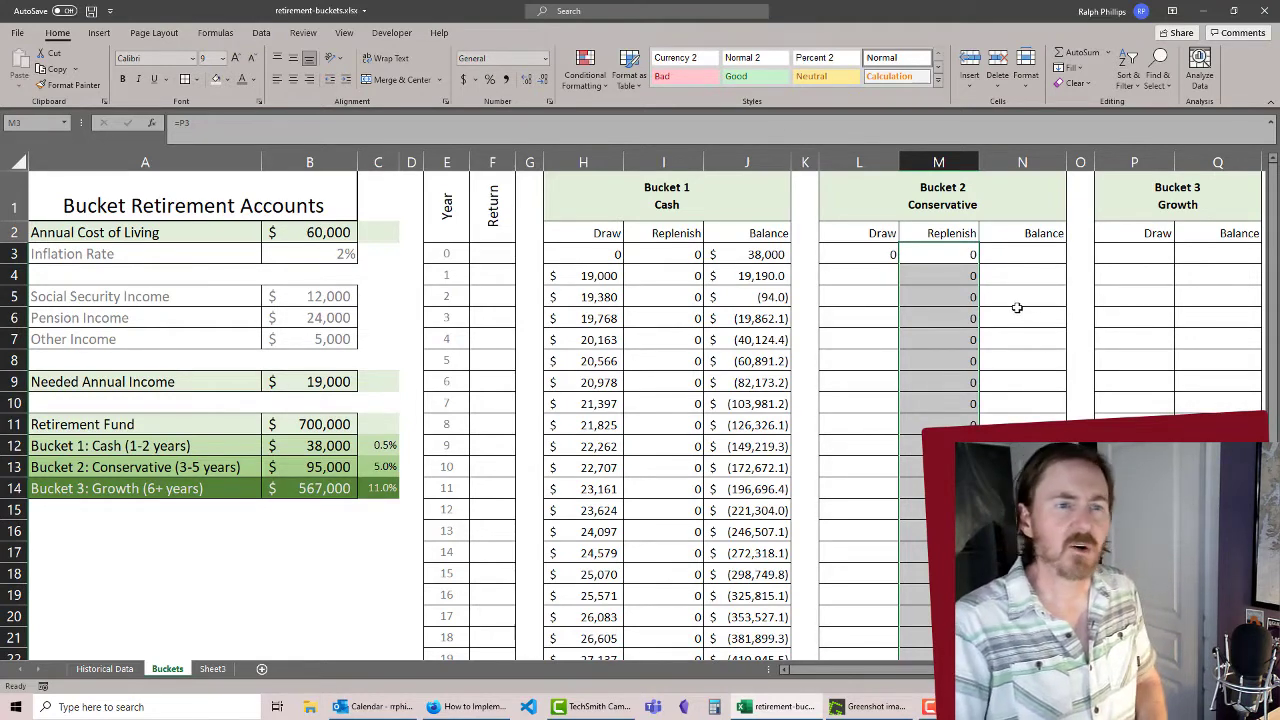
- Set Bucket 2's year 0 Balance in N3 to the conservative bucket's starting amount with =B13
left_click(1036, 259)
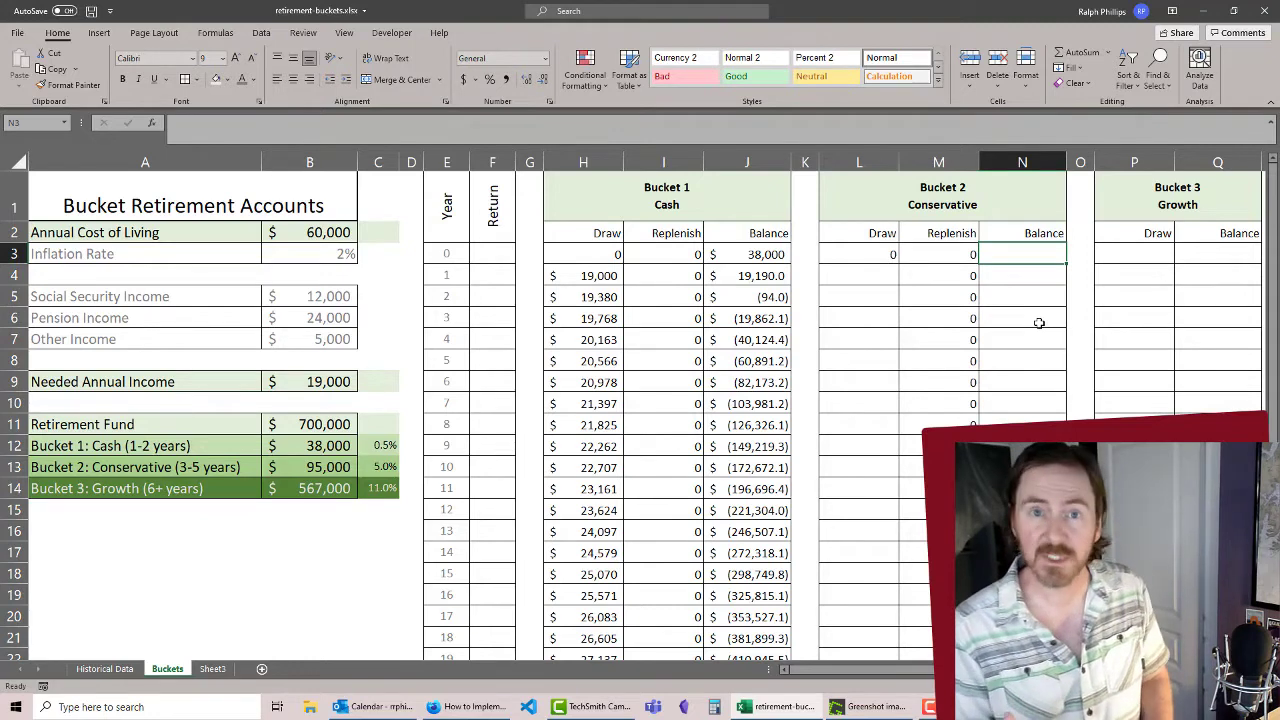
type("=")
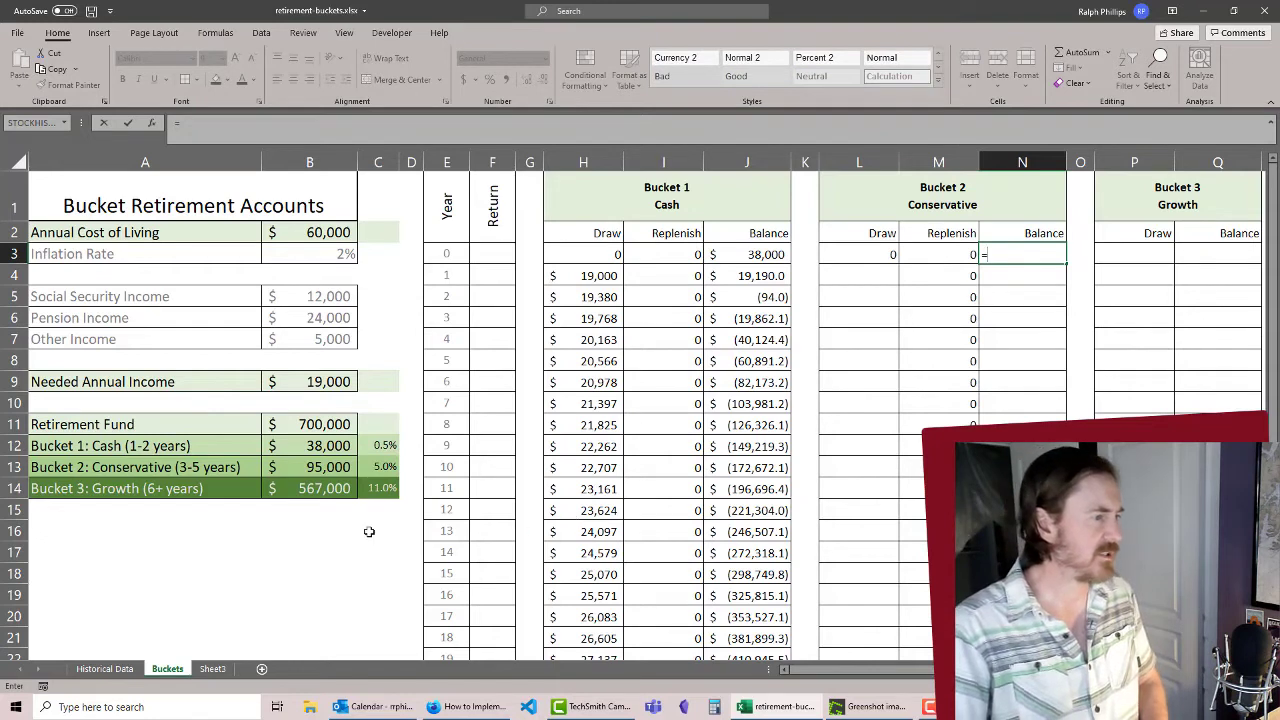
left_click(330, 467)
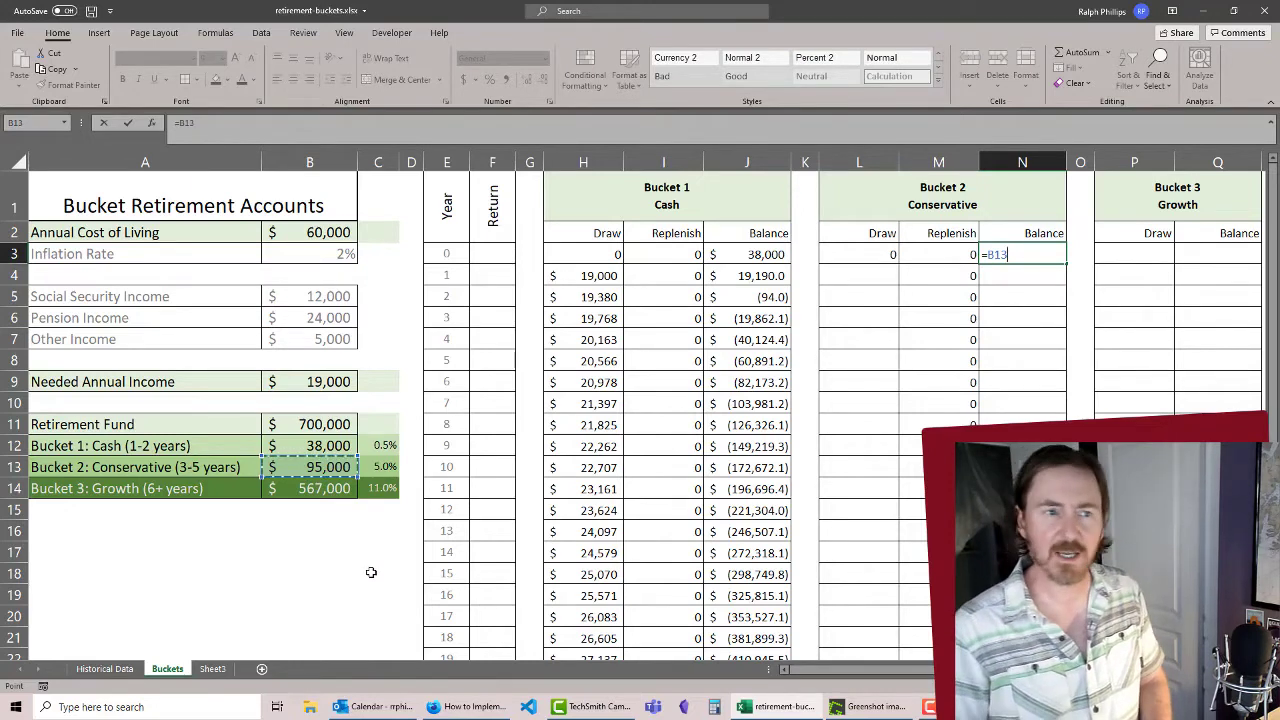
key("Return")
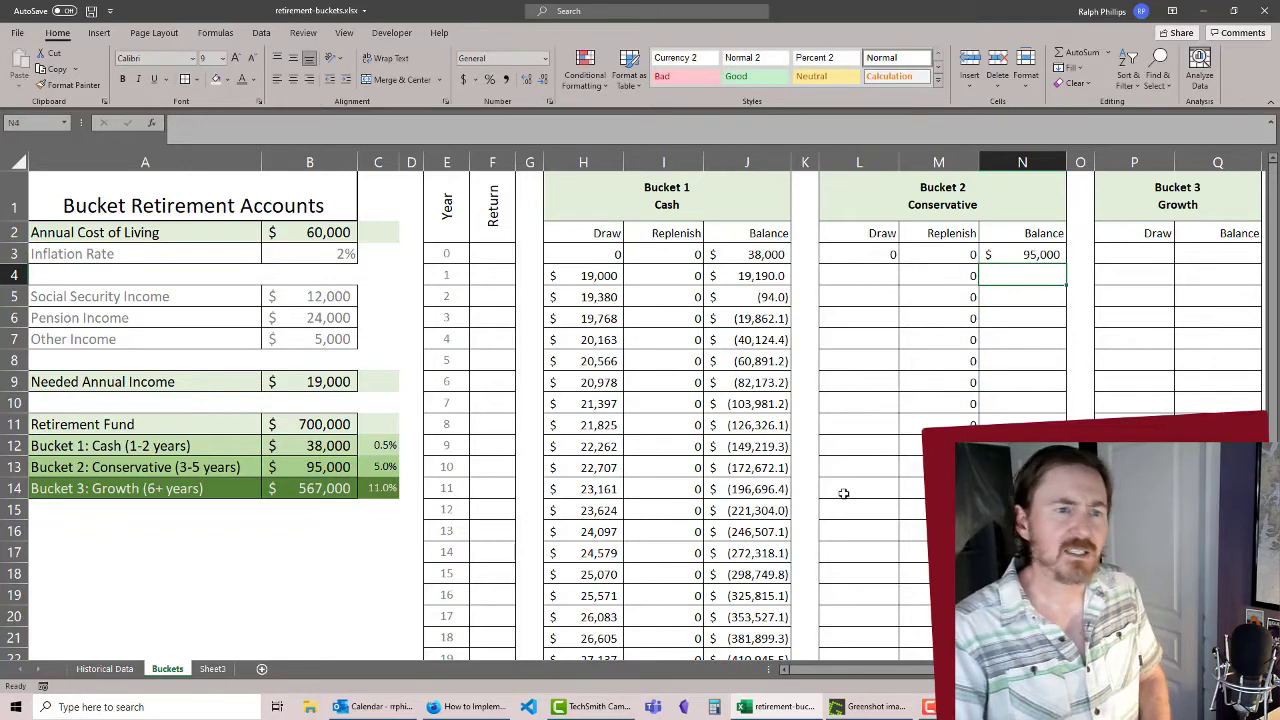
- Calculate Bucket 2's year 1 Balance in N4 with the formula =N3+(N3*C13)-L4+M4
left_click(1025, 340)
left_click(1021, 282)
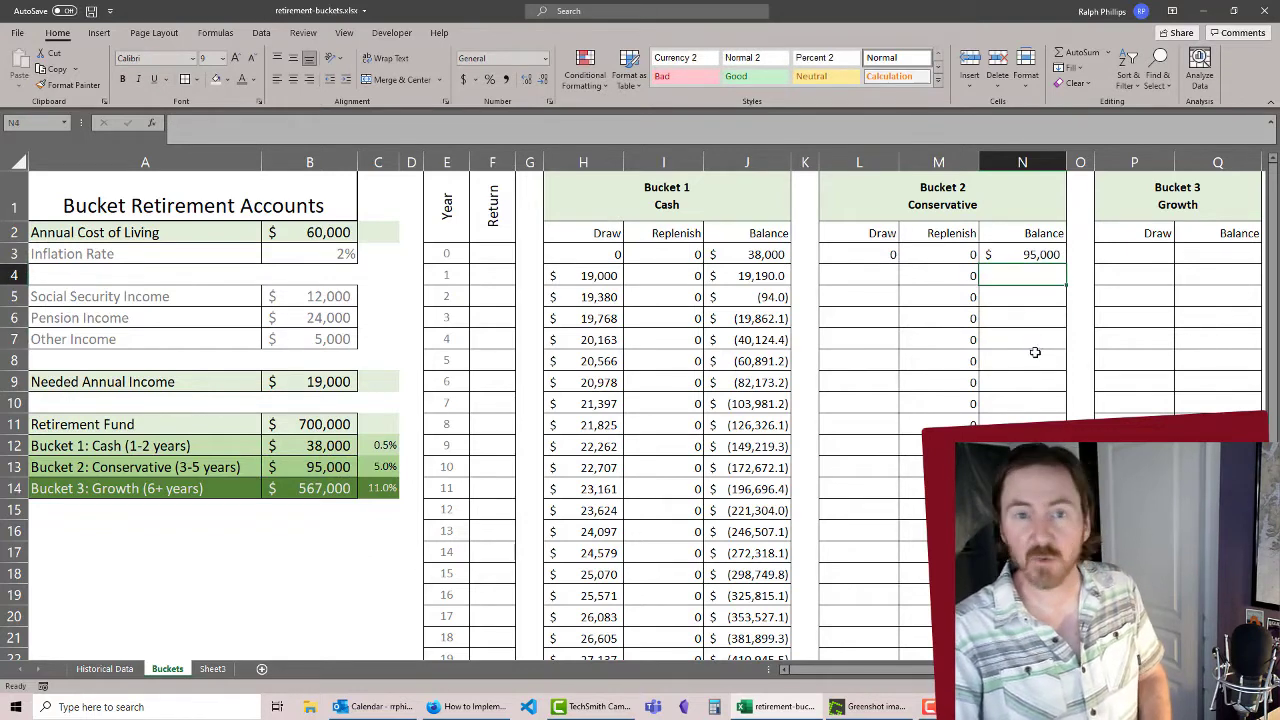
type("=")
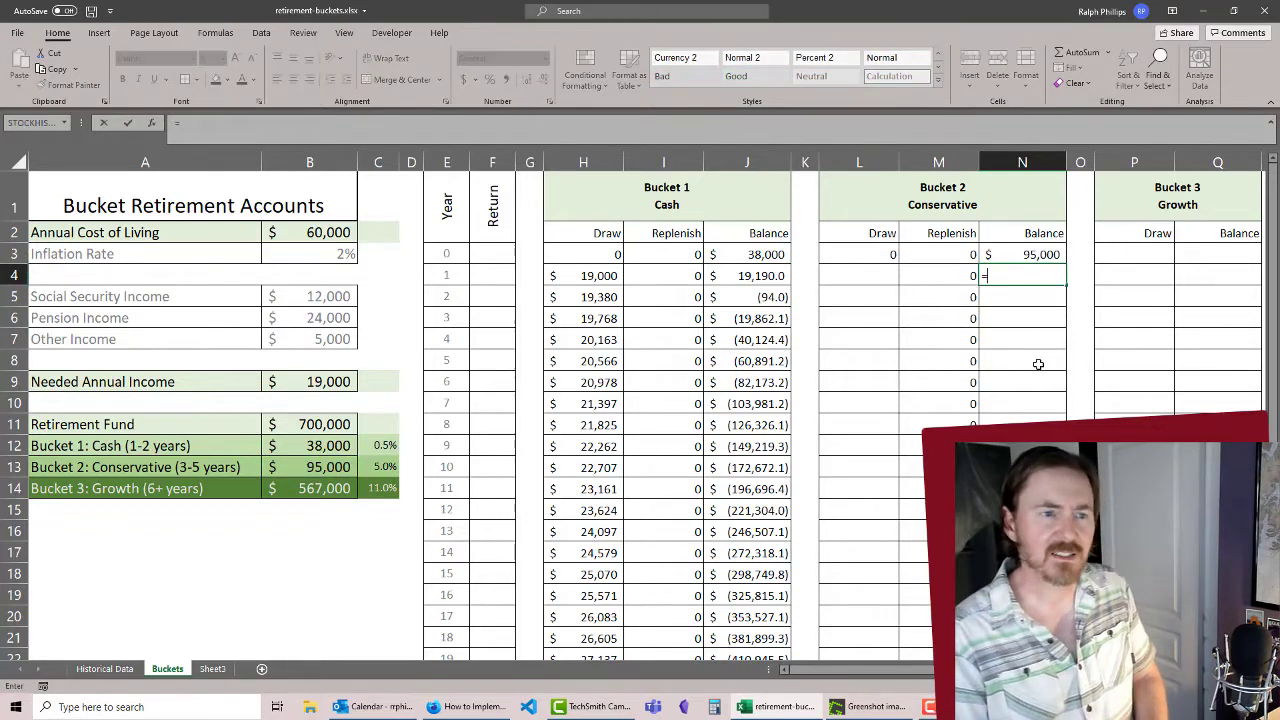
left_click(1030, 254)
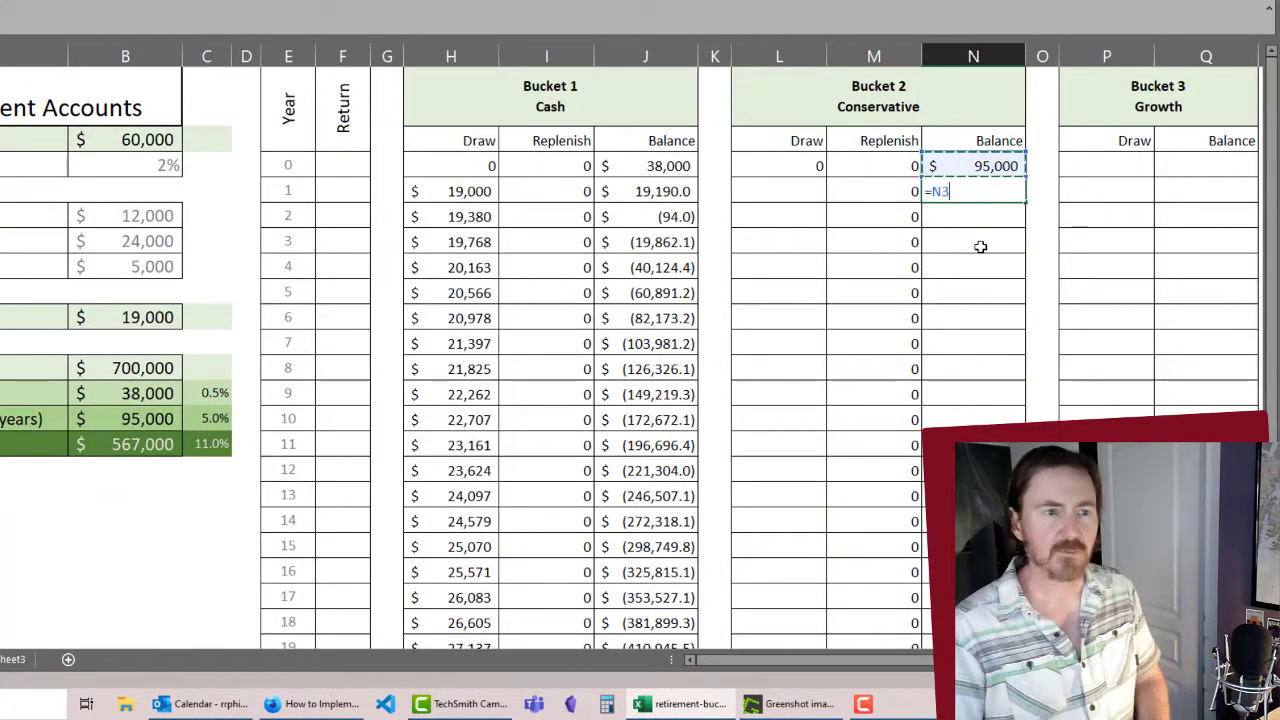
type("+(")
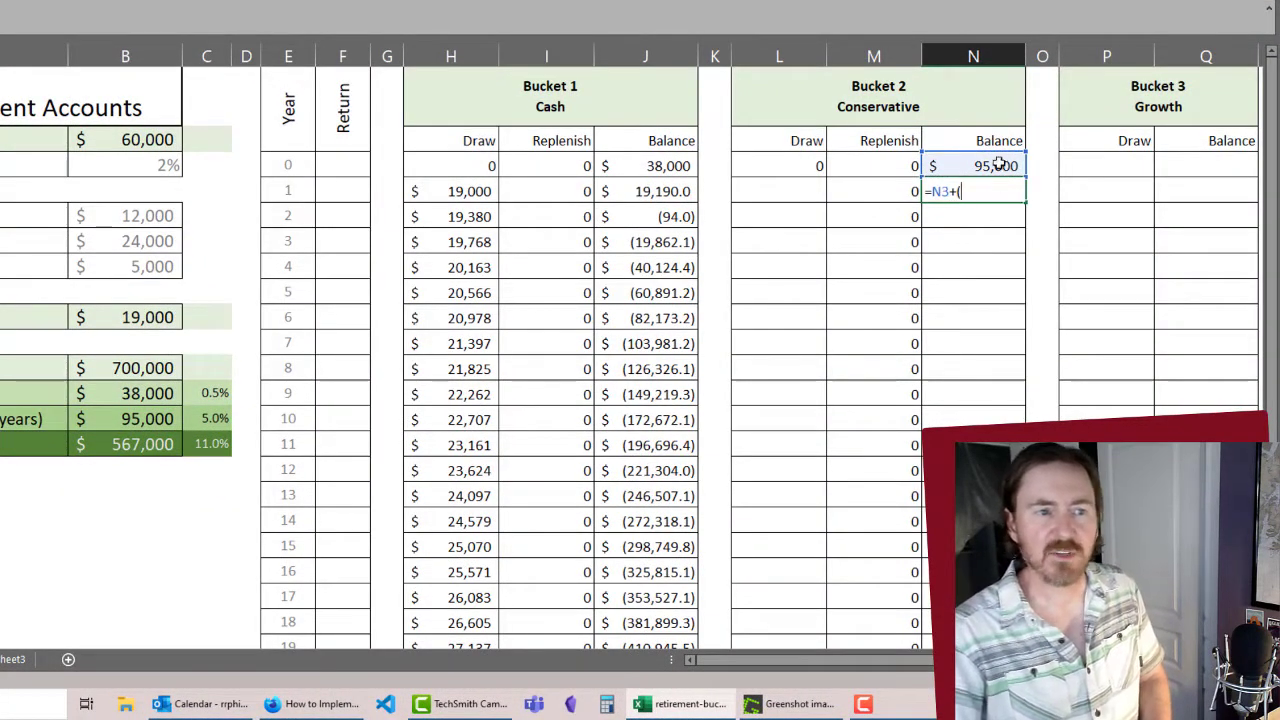
left_click(996, 164)
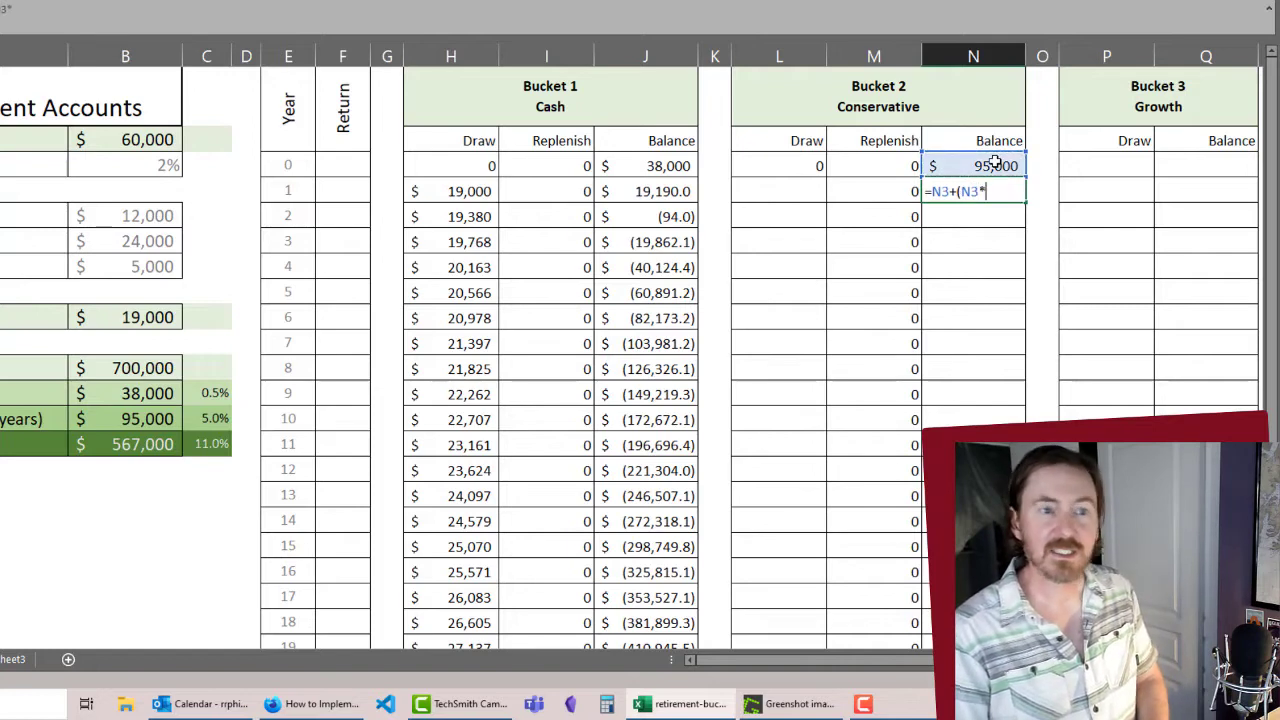
left_click(219, 419)
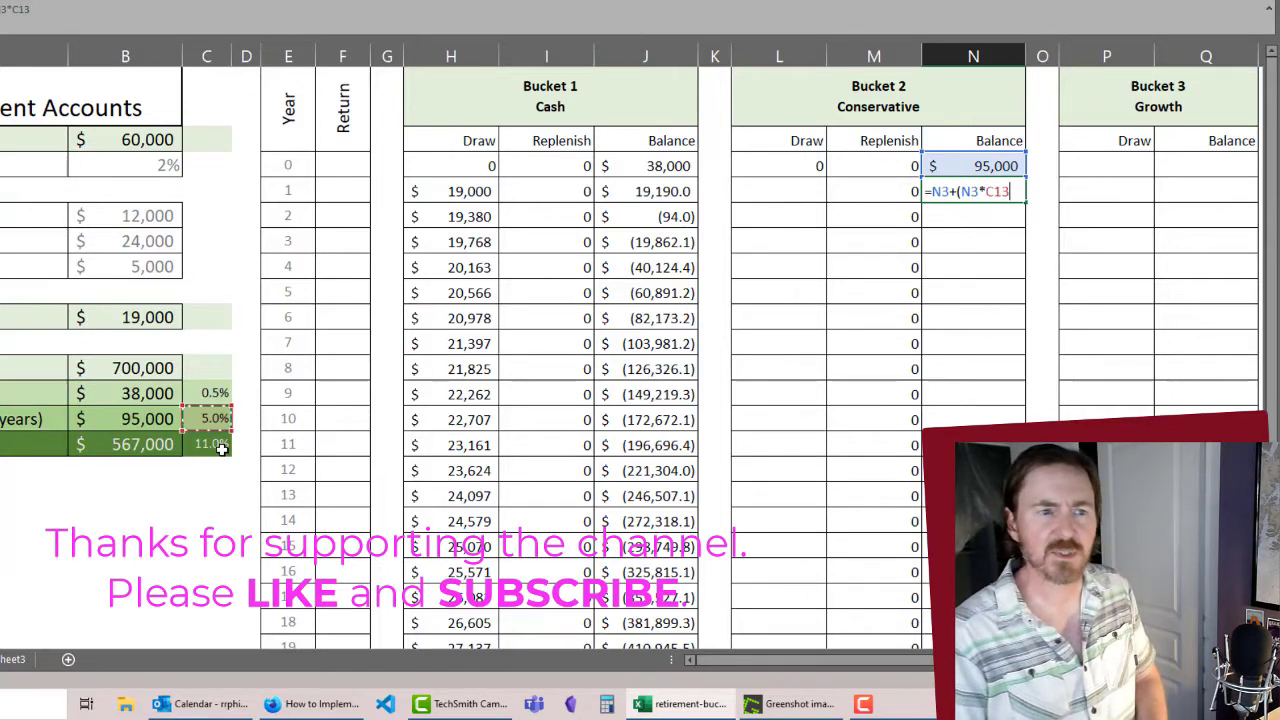
type(")")
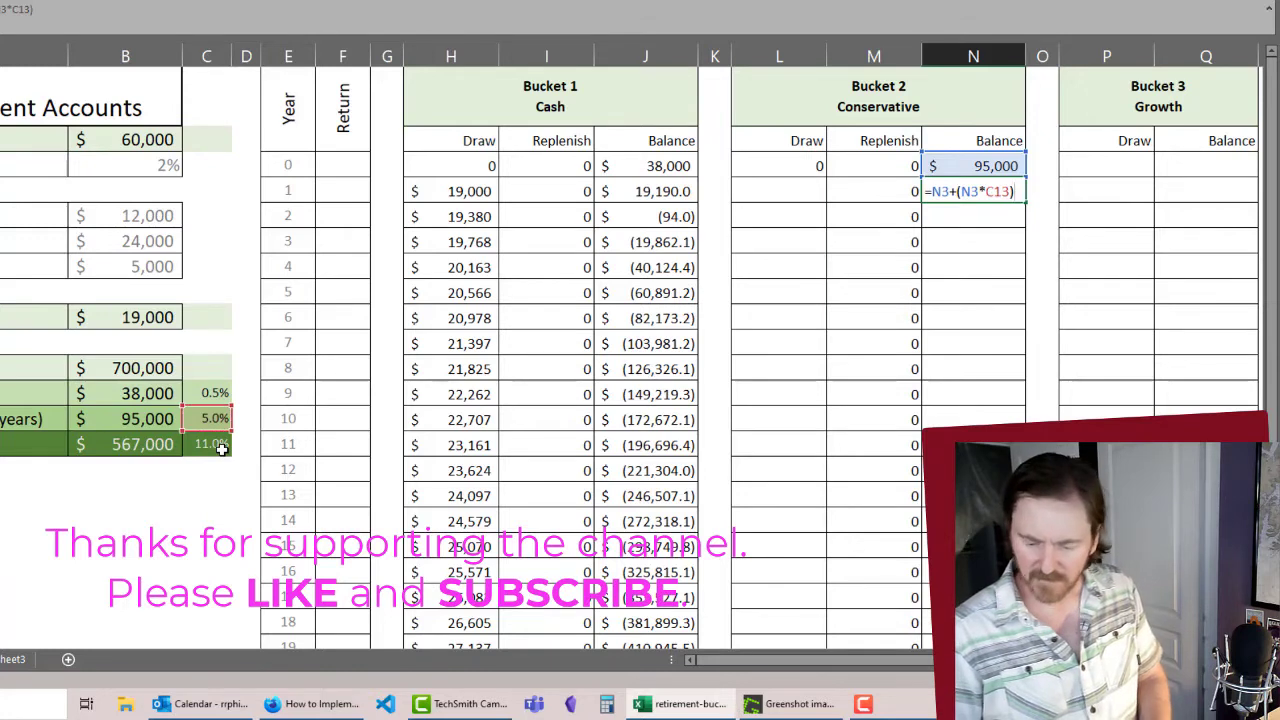
type("-")
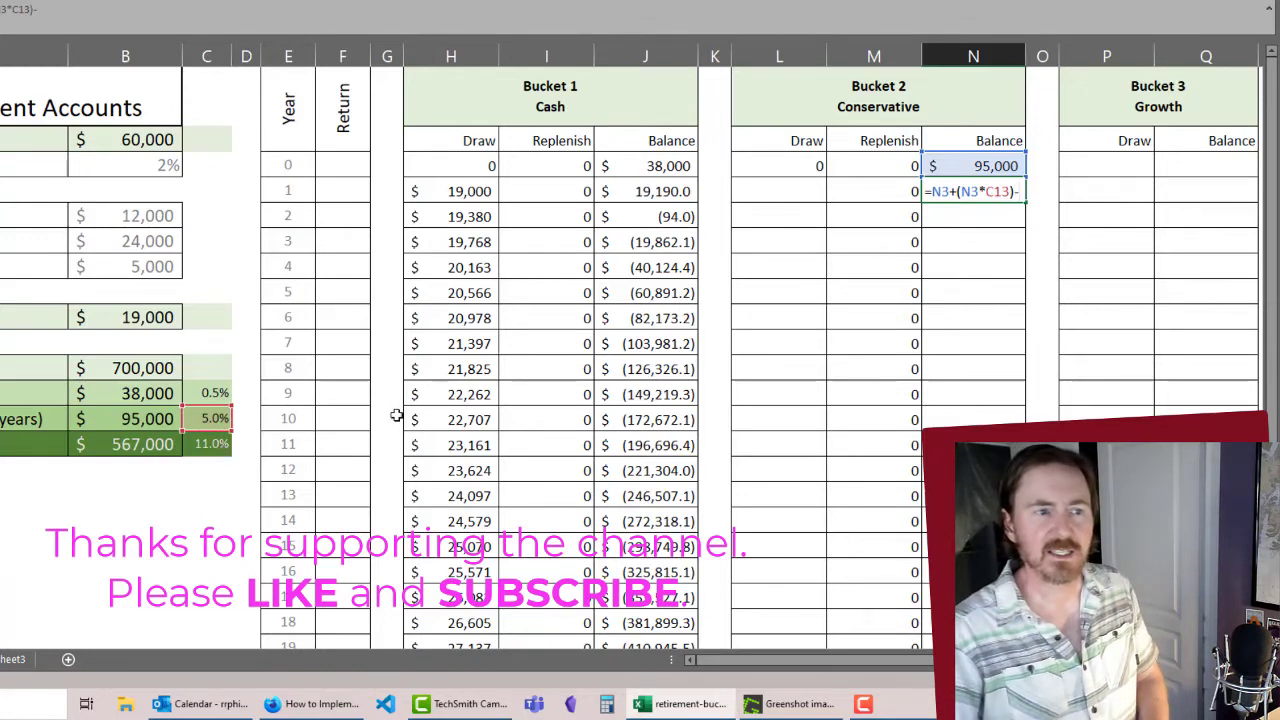
left_click(785, 197)
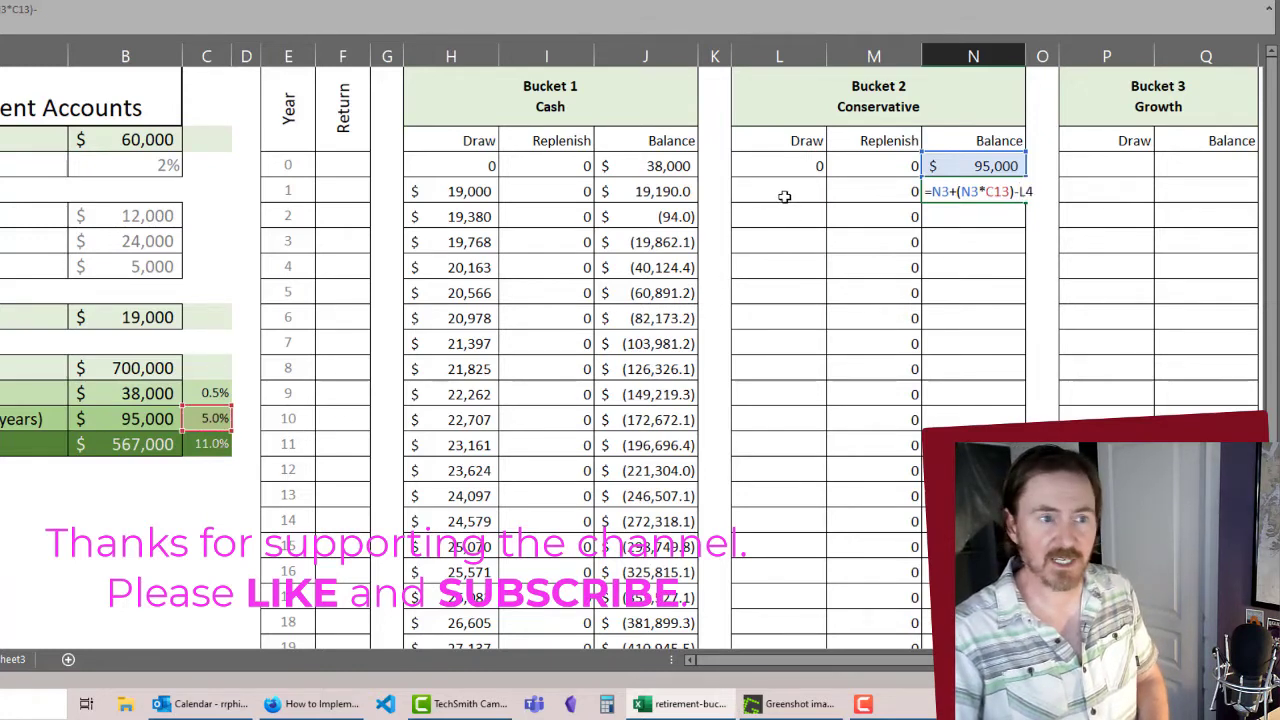
type("+")
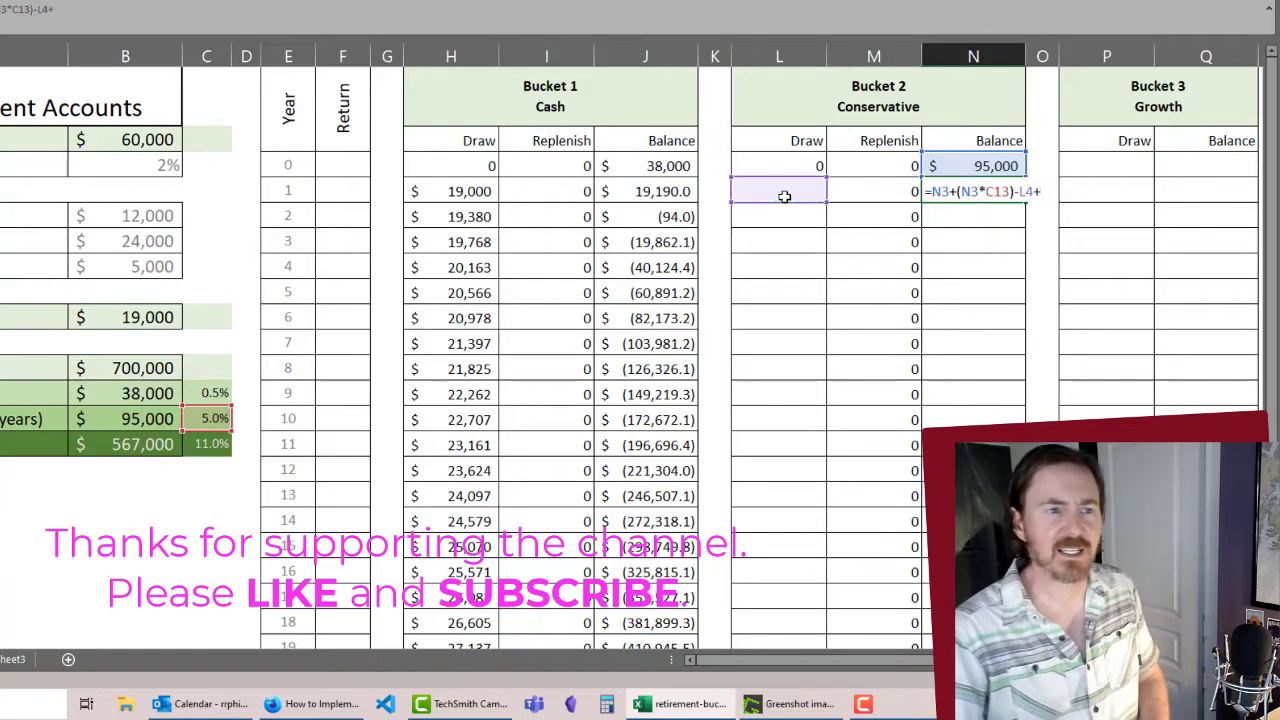
left_click(865, 195)
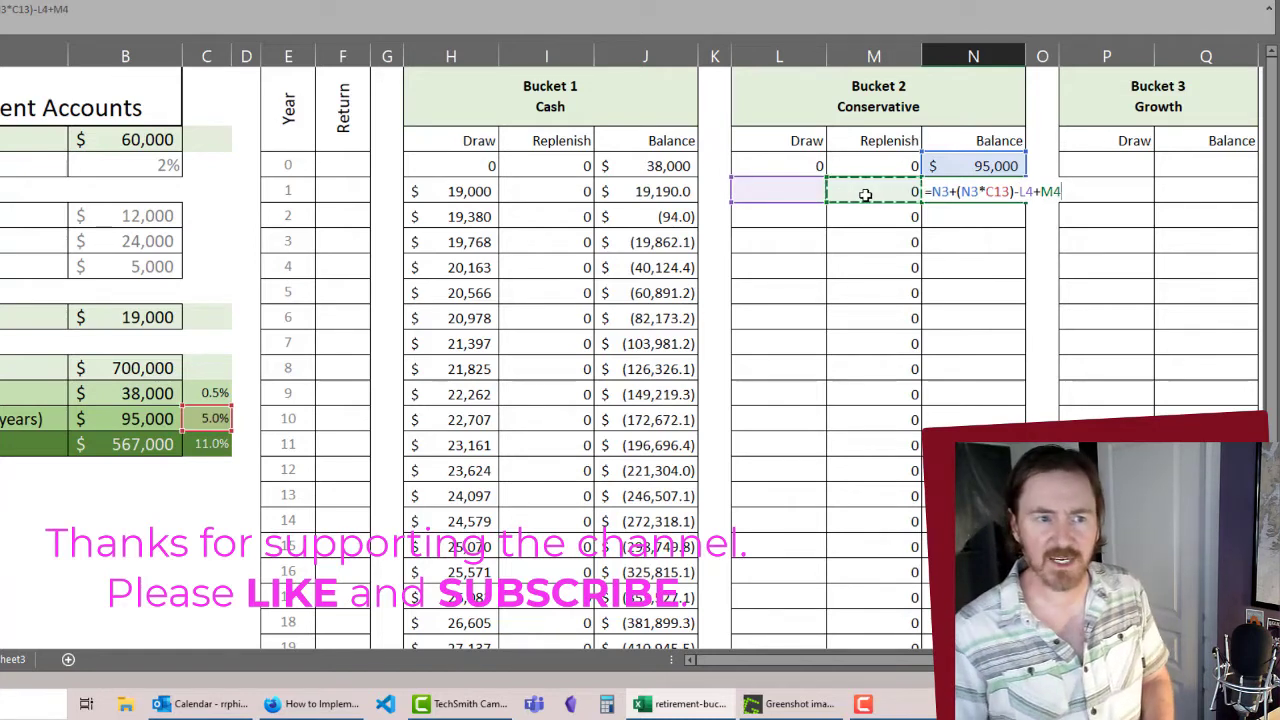
key("Return")
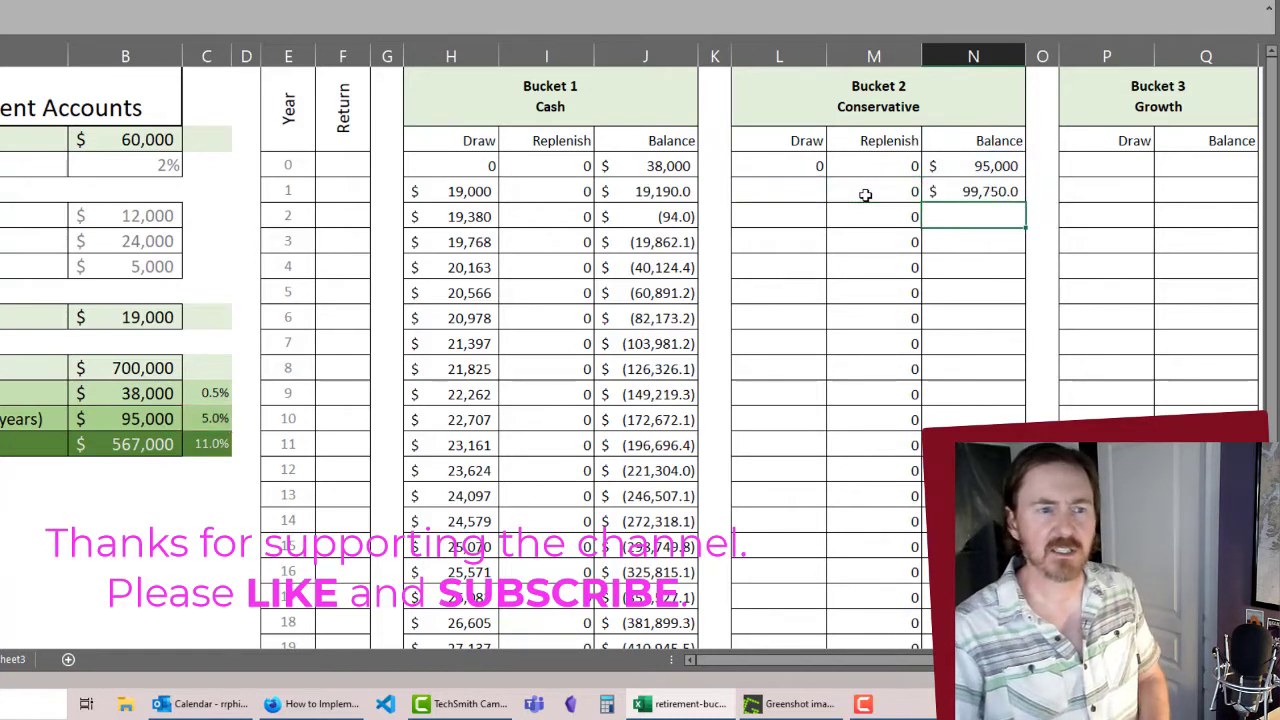
- Fill the year 1 Balance formula of Bucket 2 down the remaining years and check a filled cell
left_click(1000, 191)
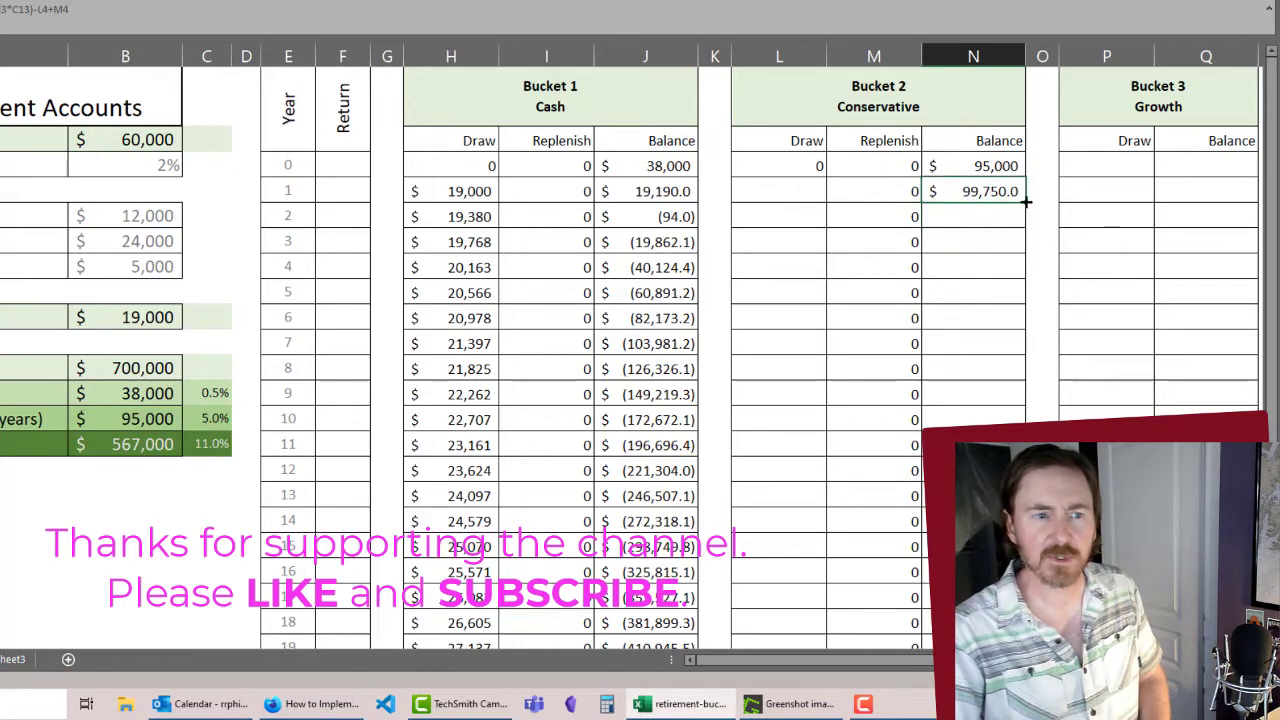
double_click(1025, 201)
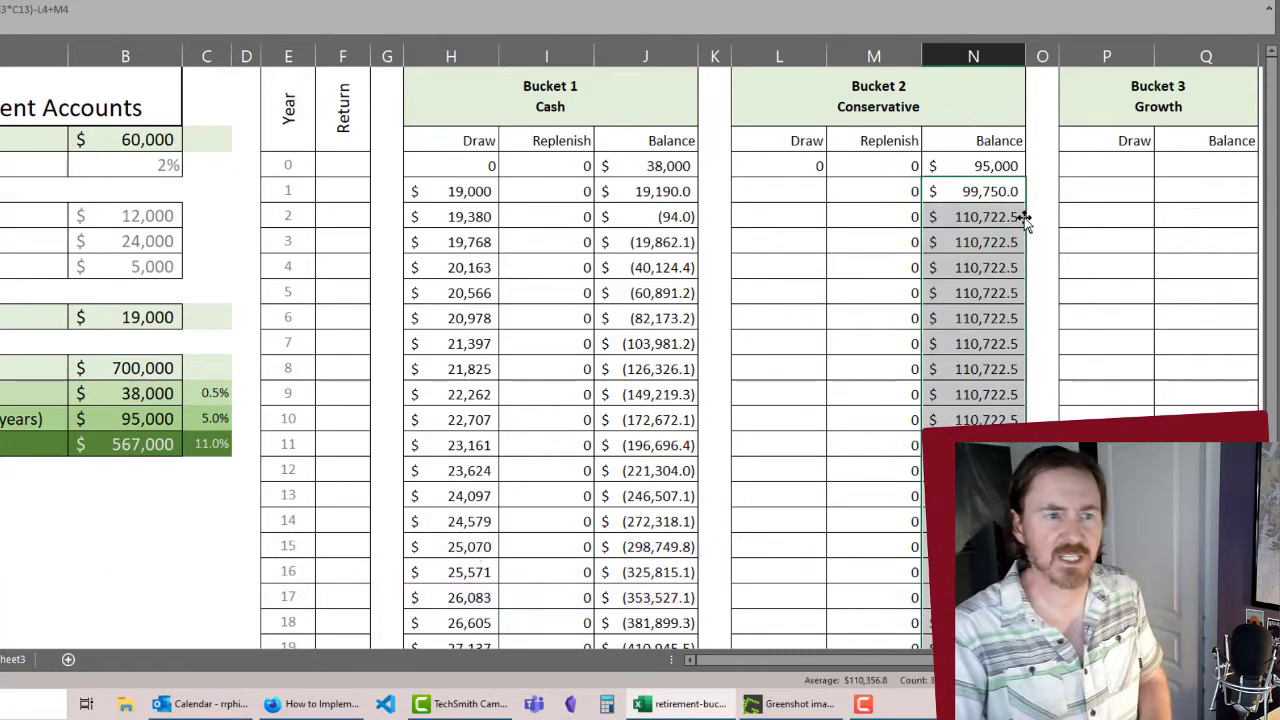
left_click(981, 236)
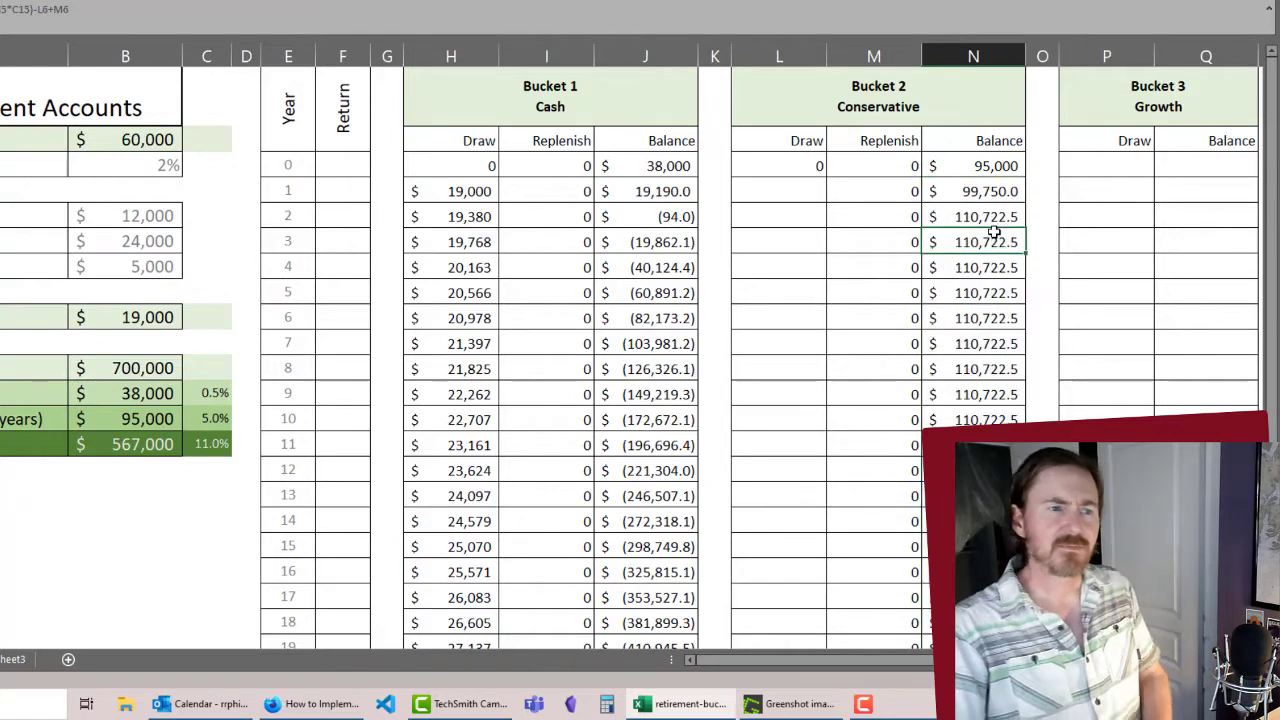
- Calculate Bucket 2's year 1 Draw in L4 with the formula =IF(J3<$B$12,$B$12,0)
left_click(776, 193)
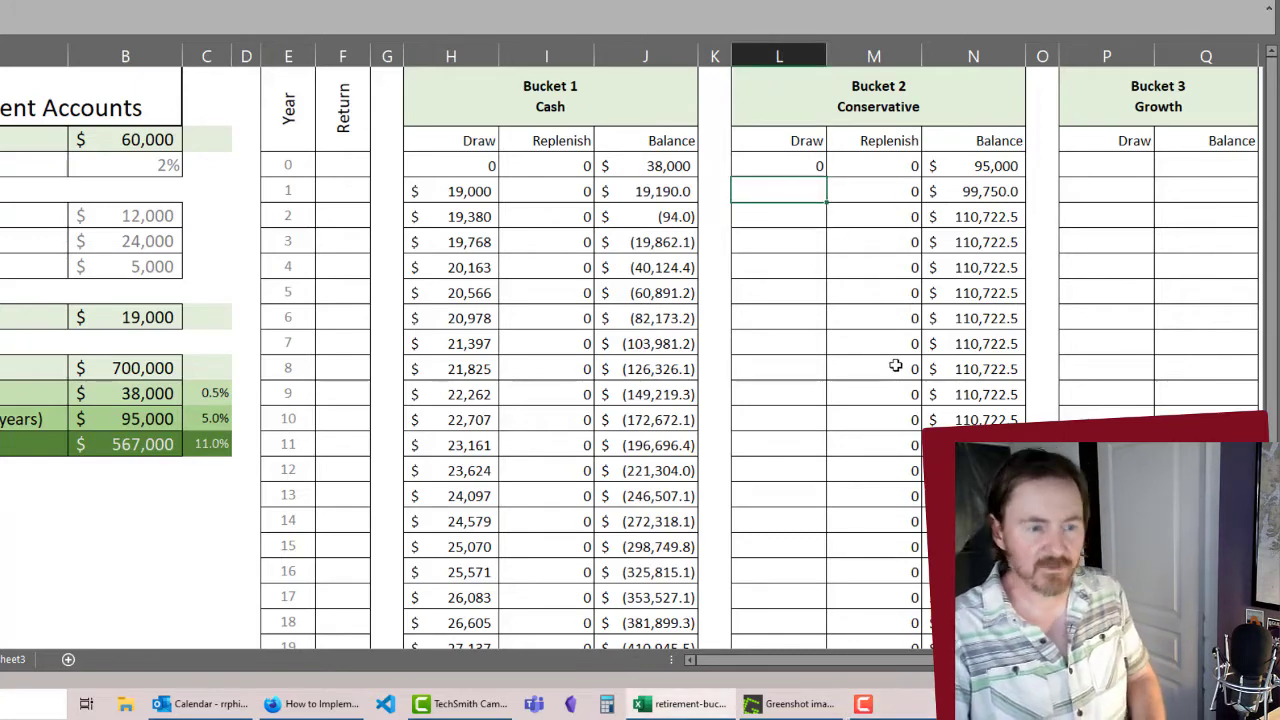
type("if(")
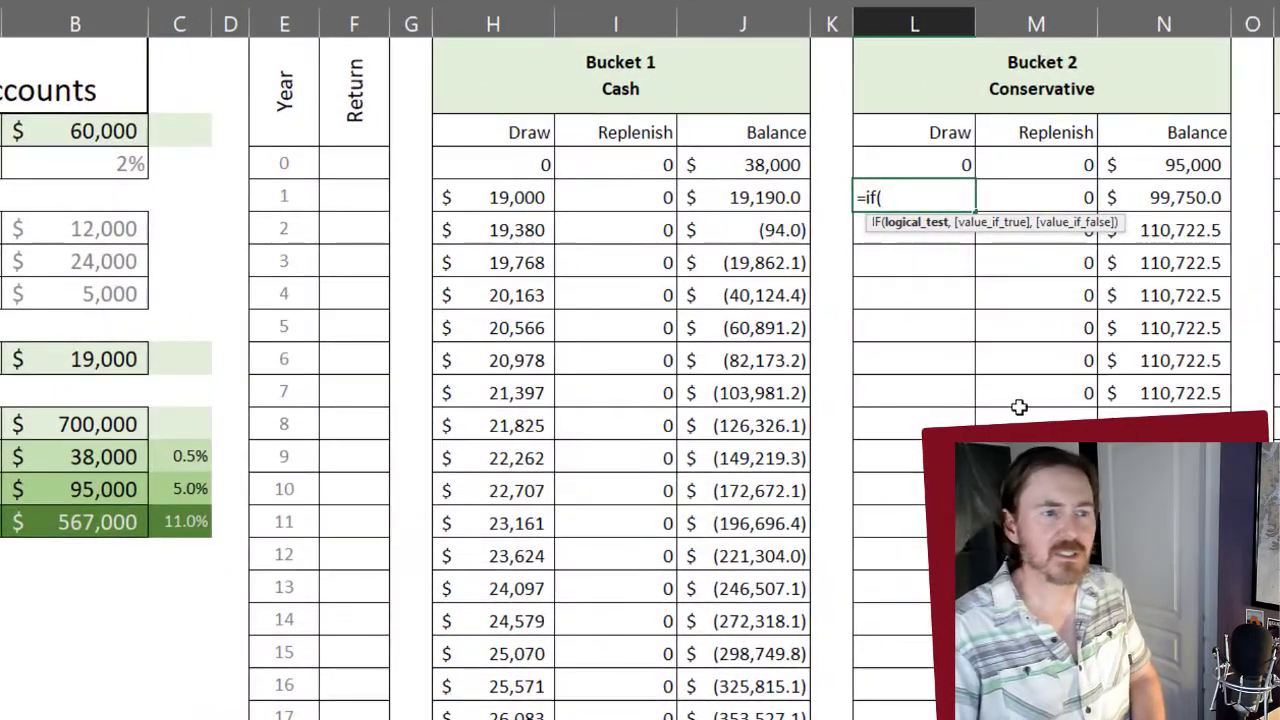
left_click(765, 167)
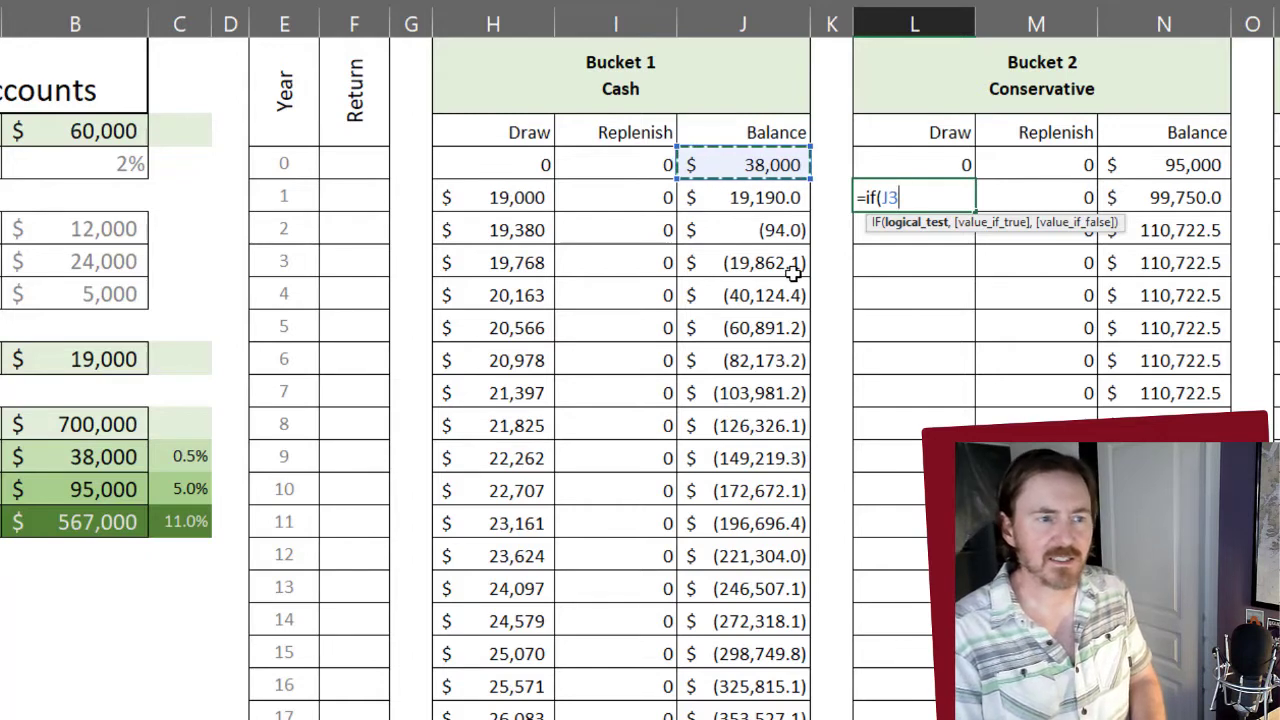
type("<")
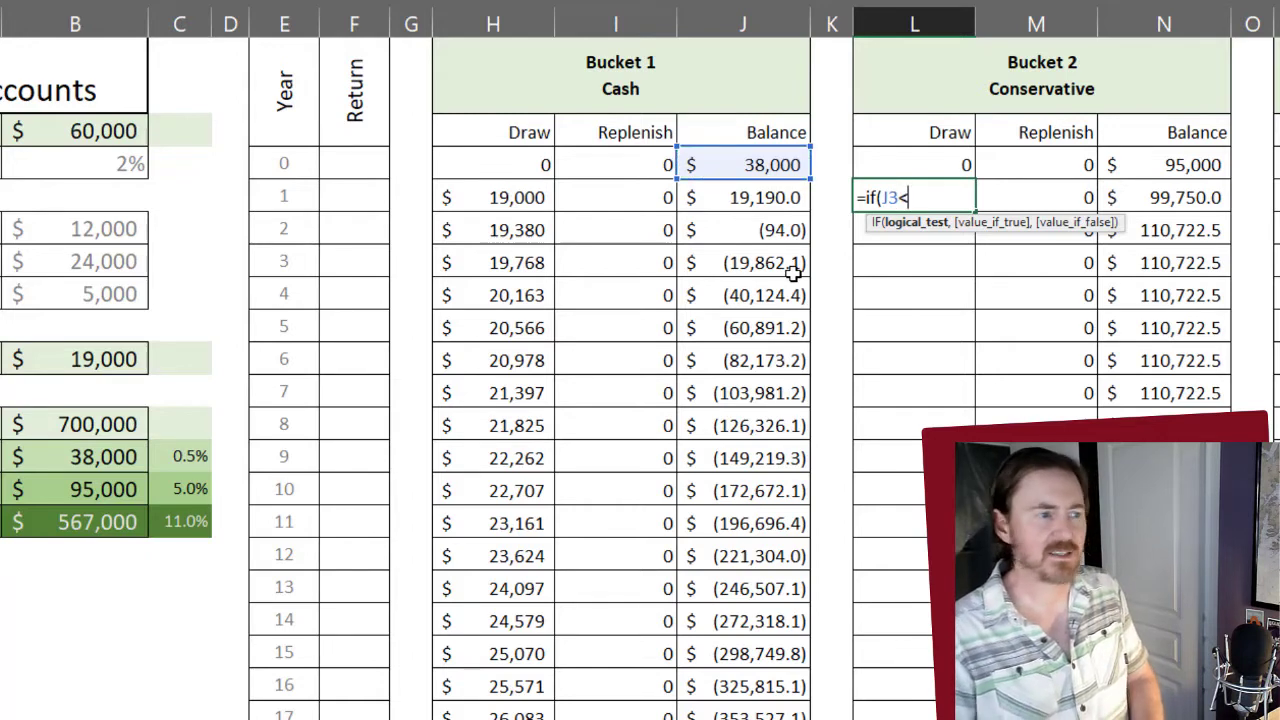
left_click(77, 456)
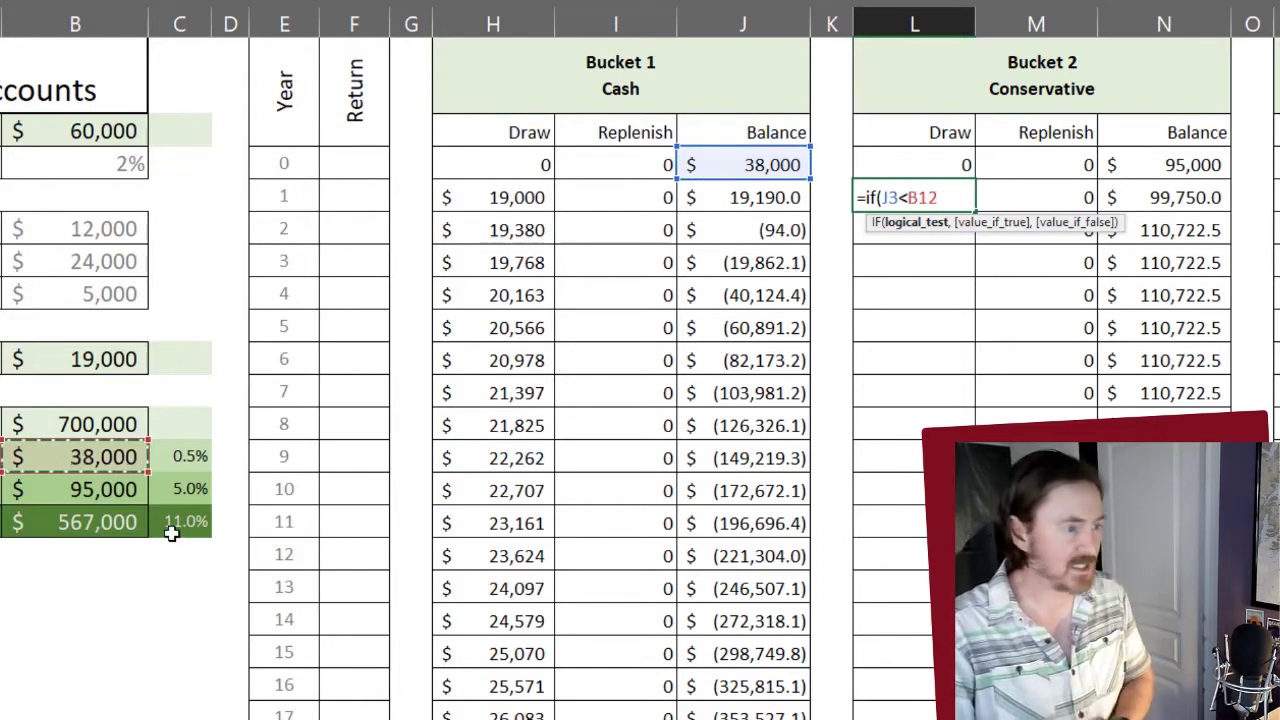
key("F4")
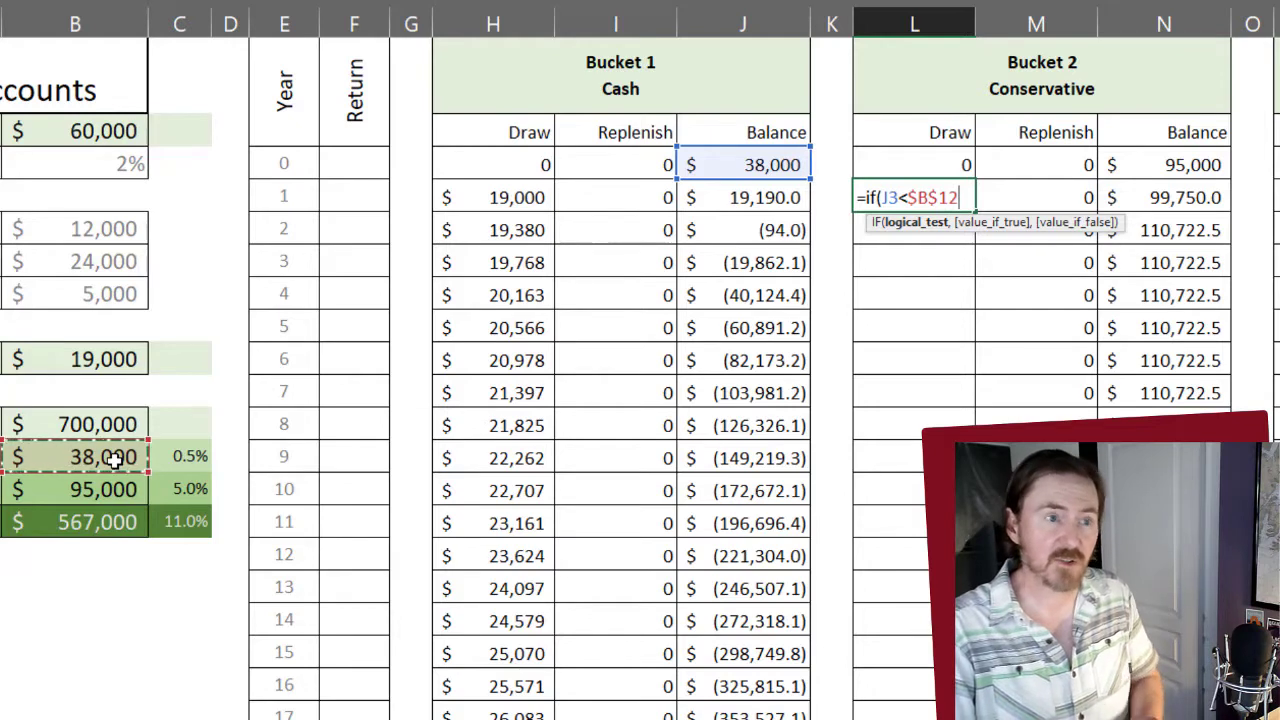
type(",")
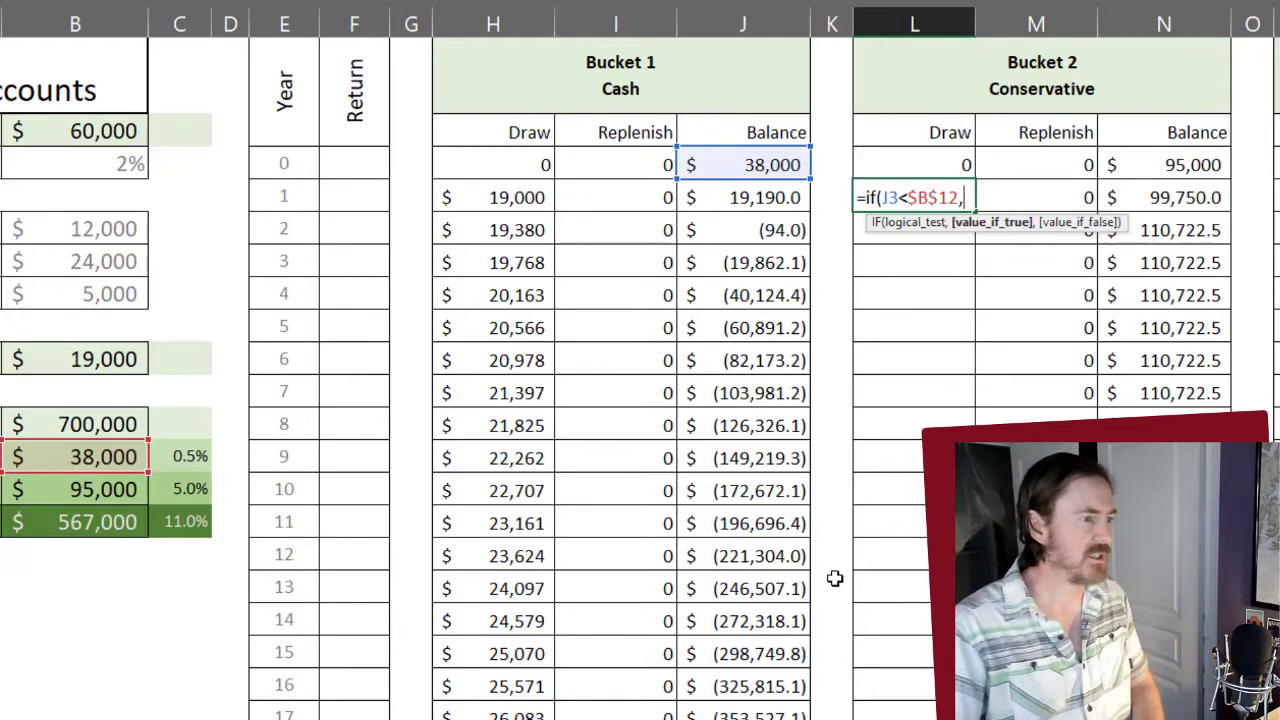
left_click(118, 458)
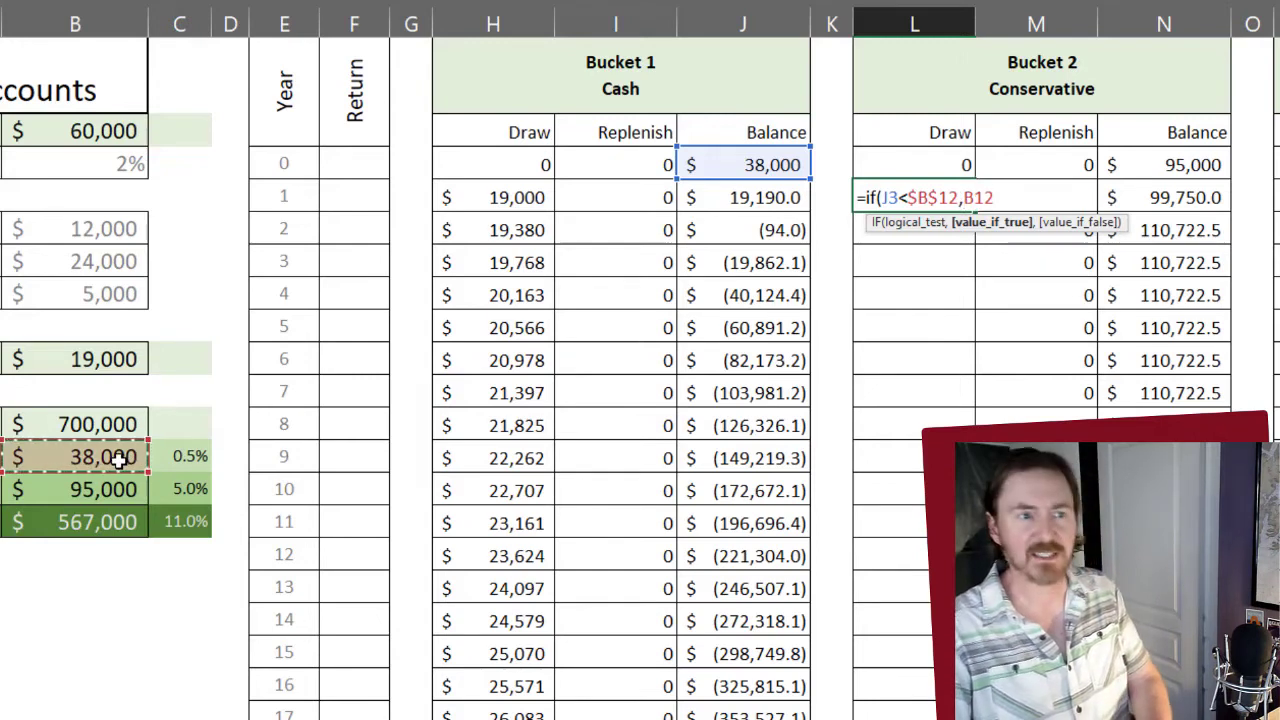
key("F4")
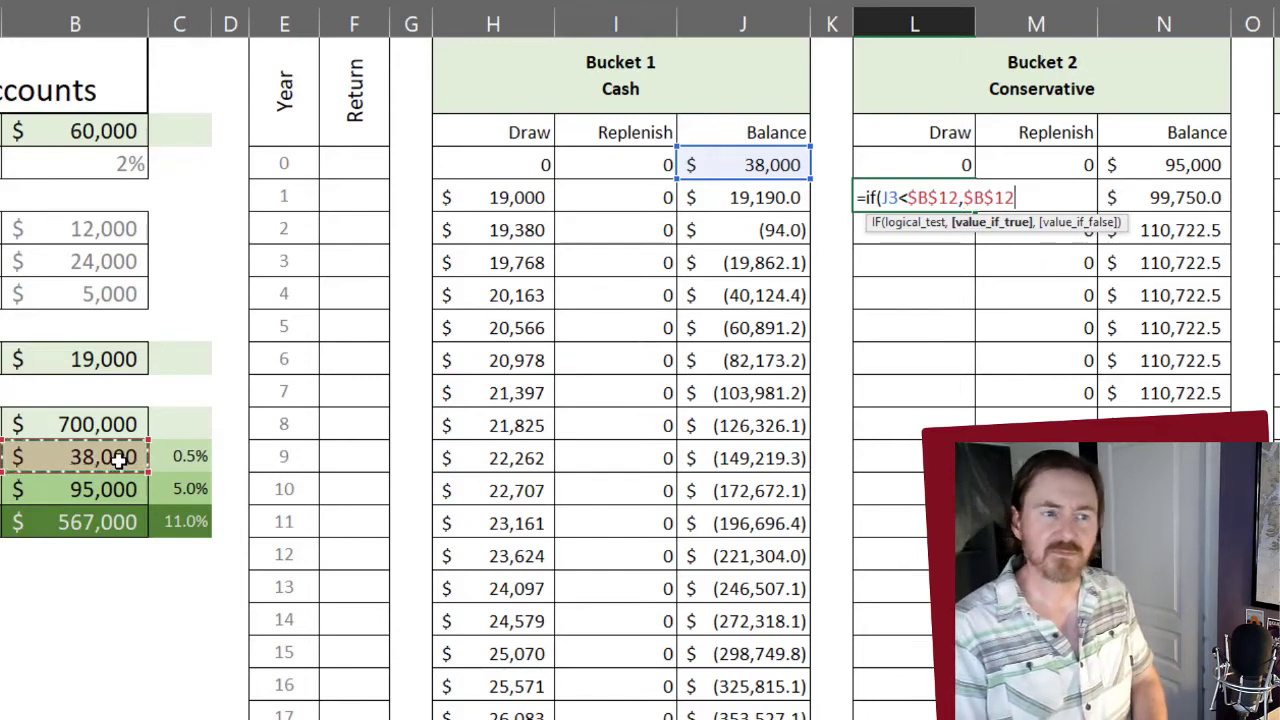
type(",")
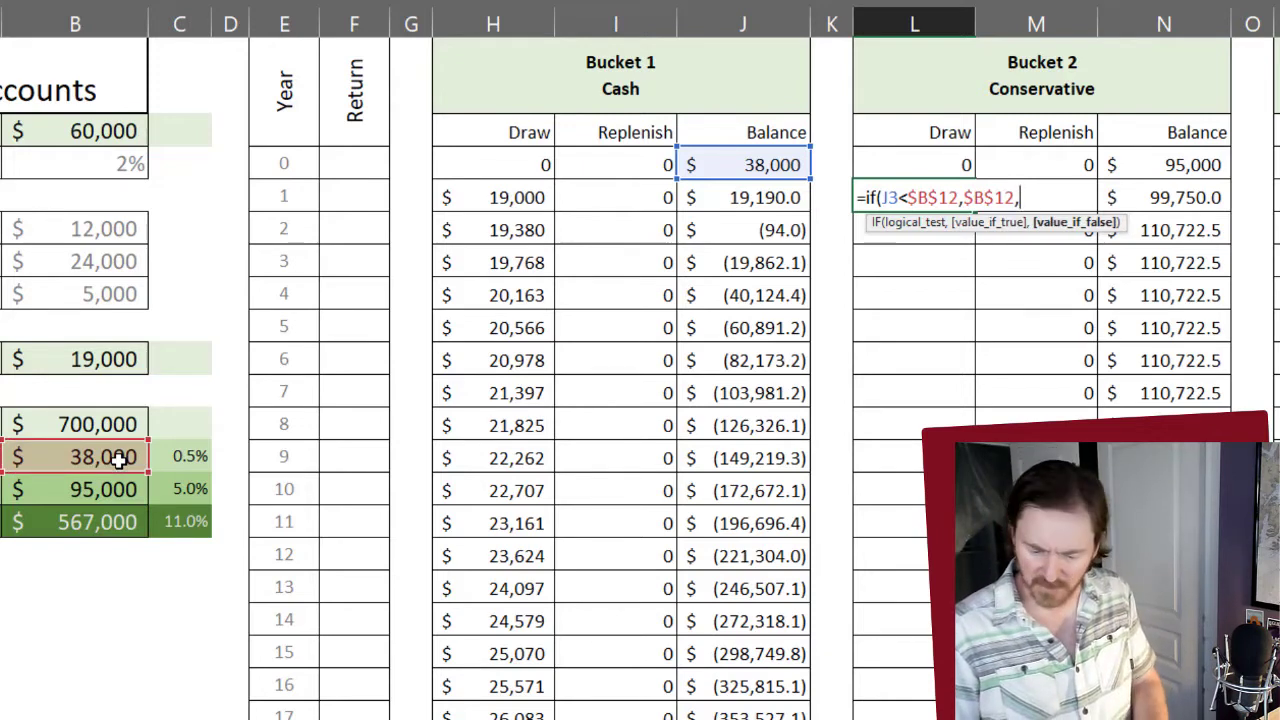
type("0)")
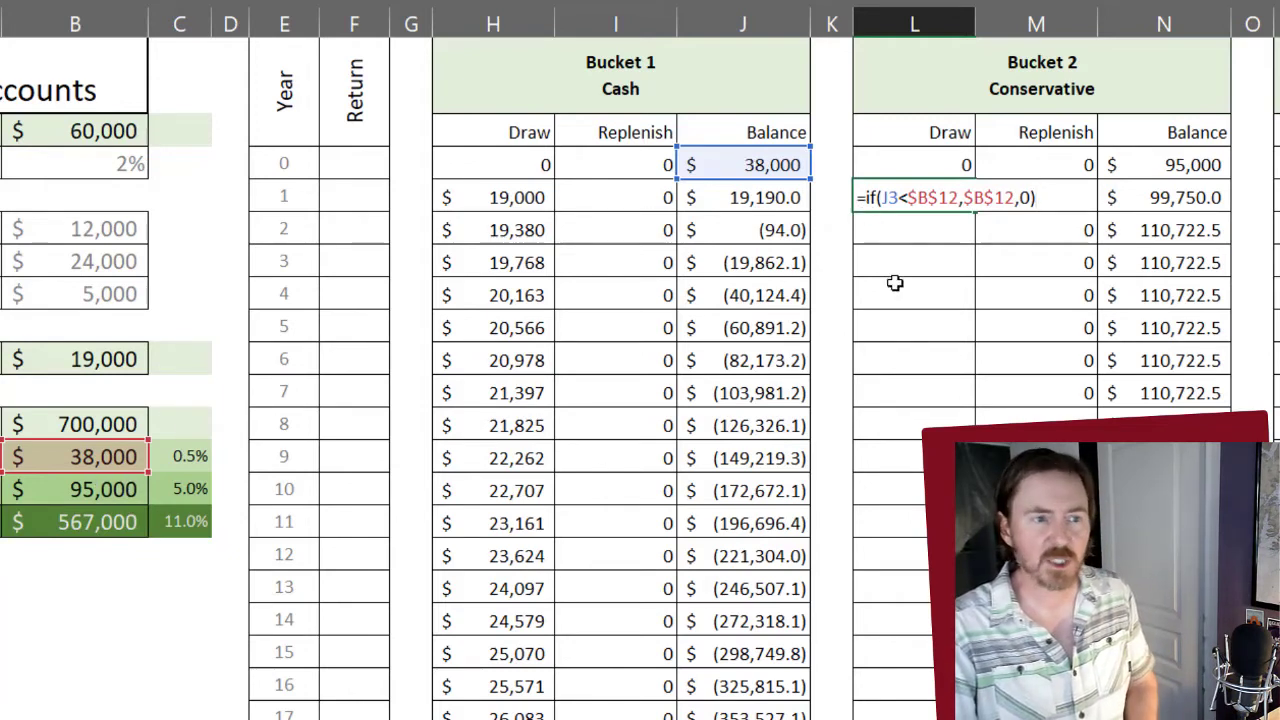
key("Return")
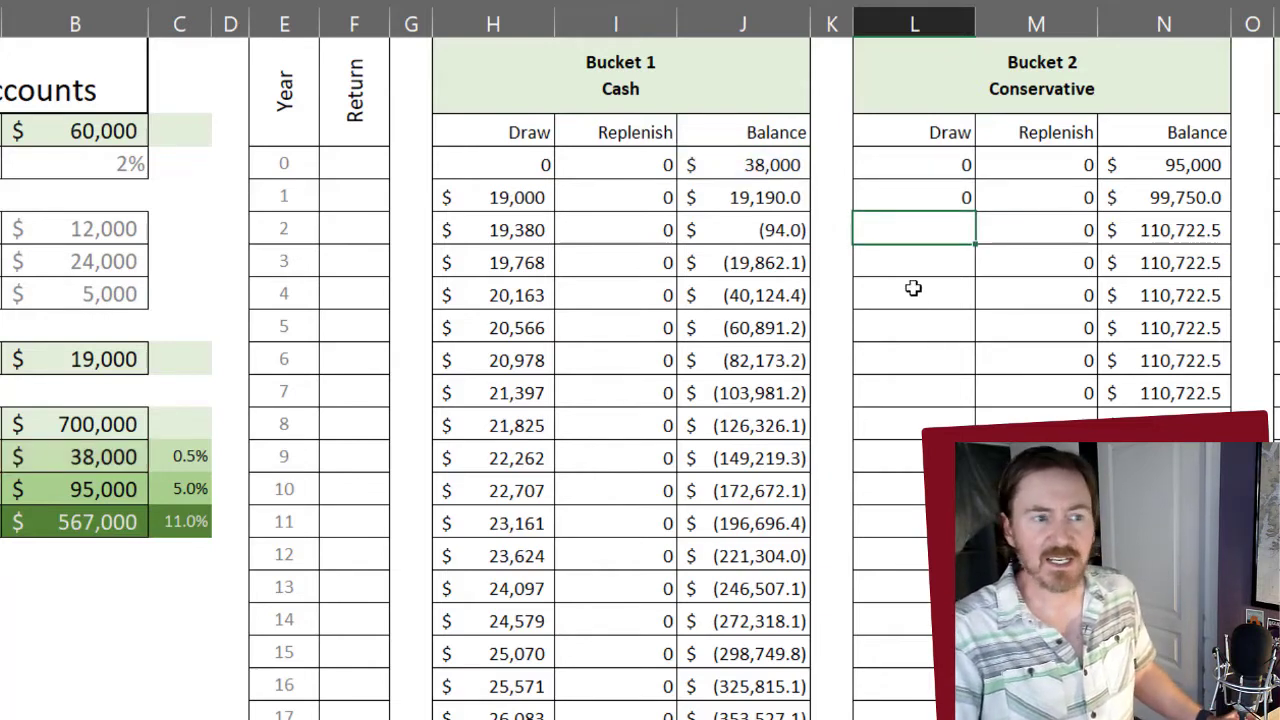
- Fill Bucket 2's year 1 Draw formula down the remaining years and review the resulting Bucket 1 balances
left_click(894, 197)
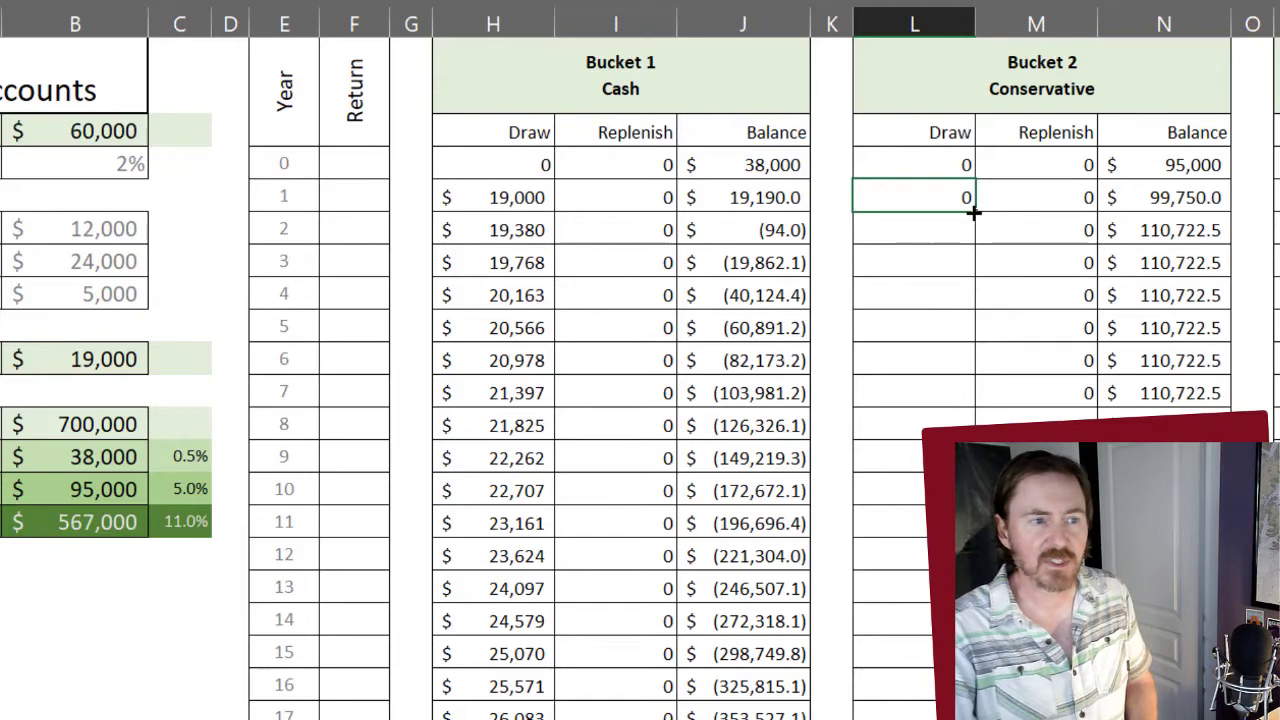
left_click_drag(974, 212, 900, 704)
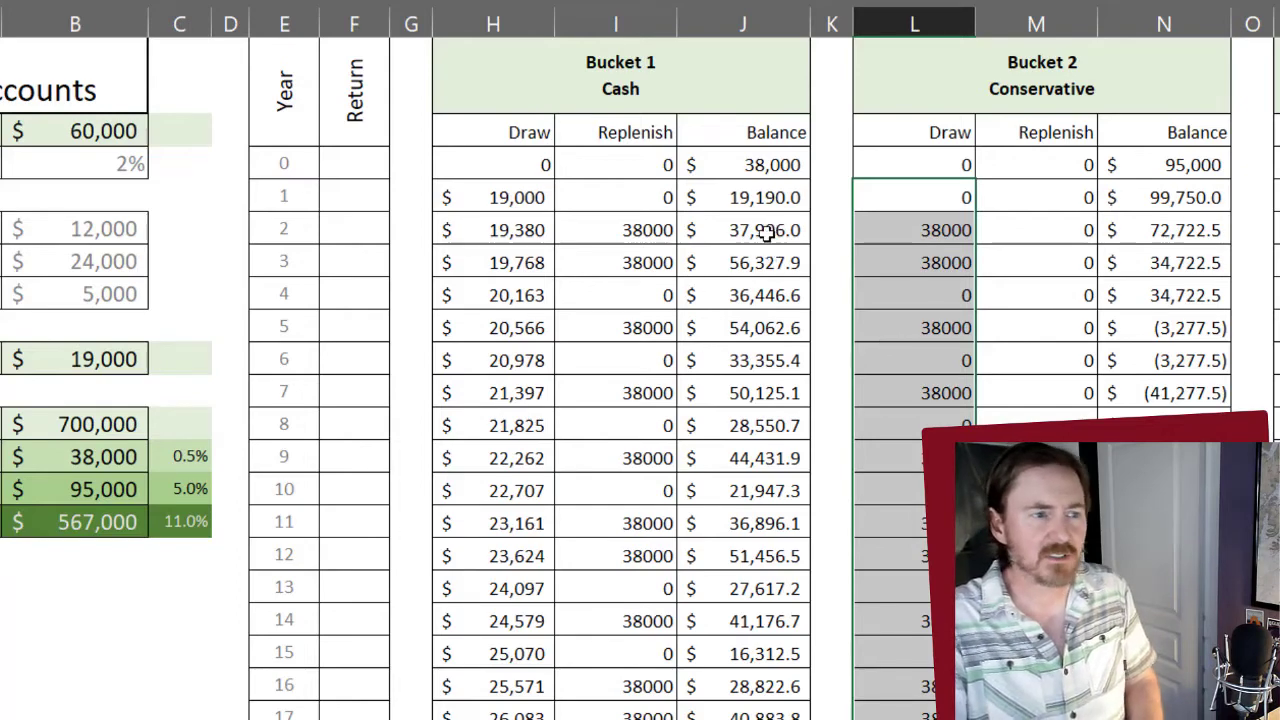
scroll(788, 300, "down", 5)
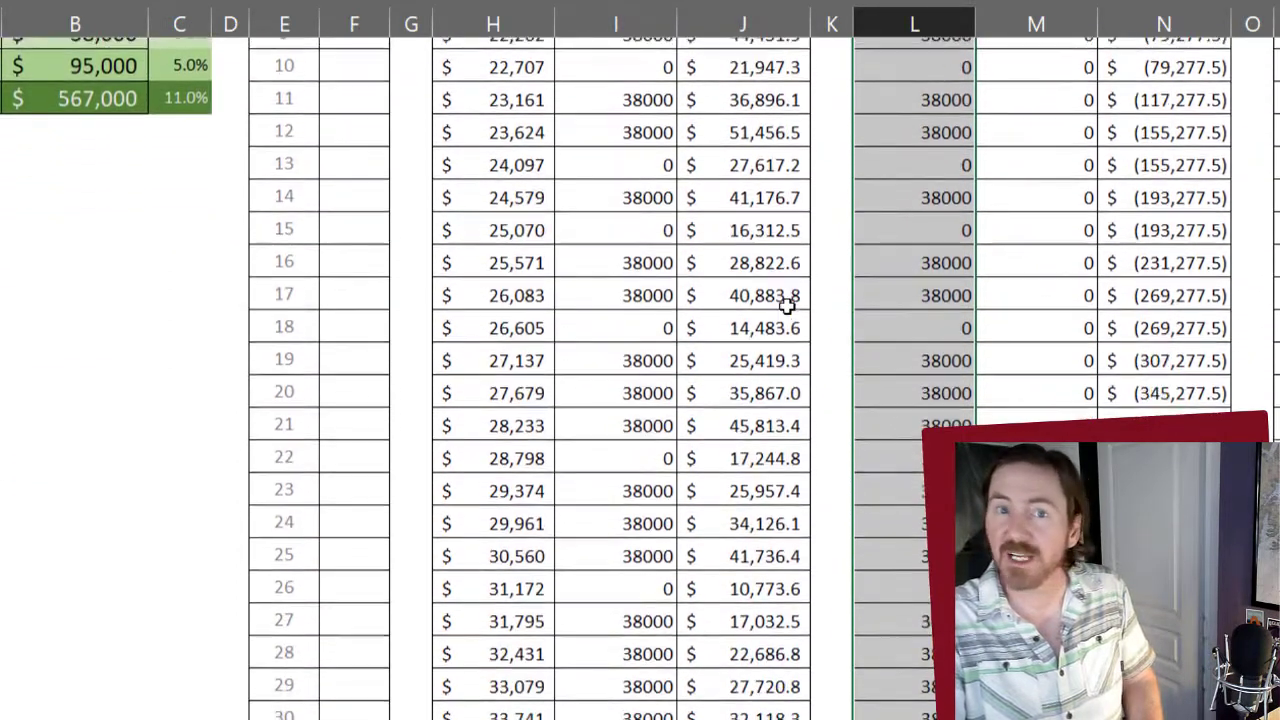
left_click(757, 345)
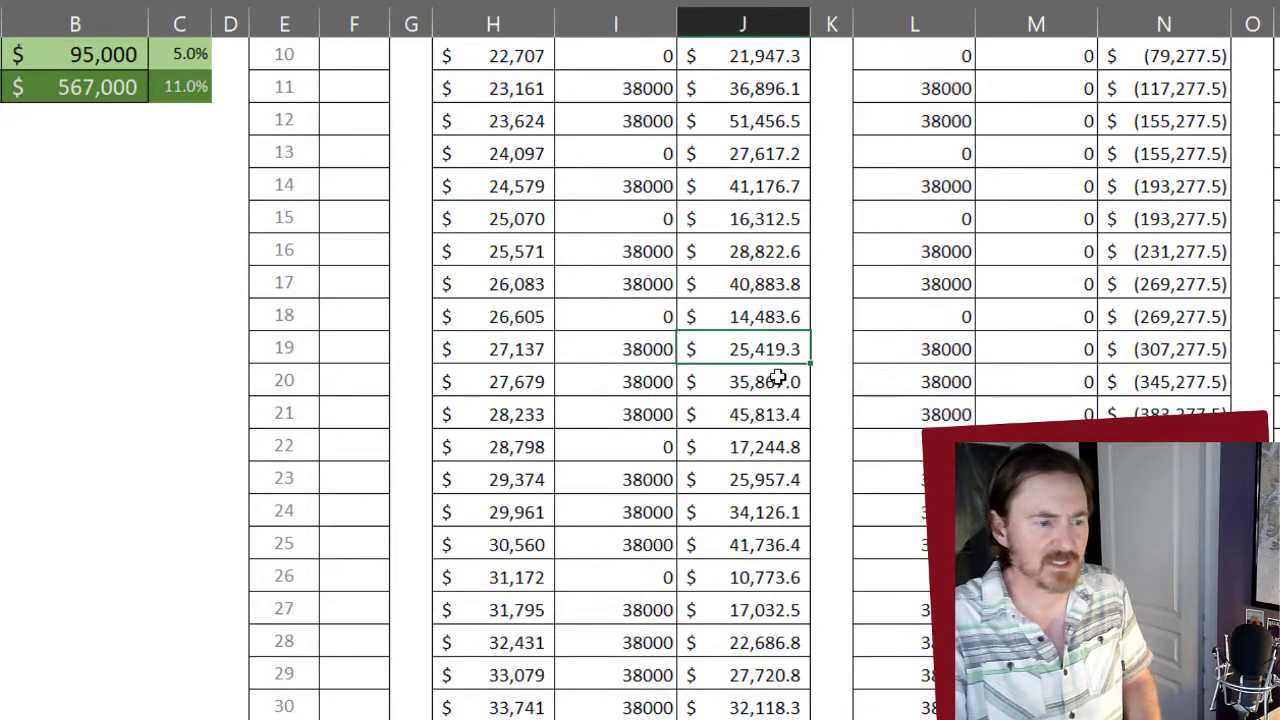
scroll(750, 509, "up", 3)
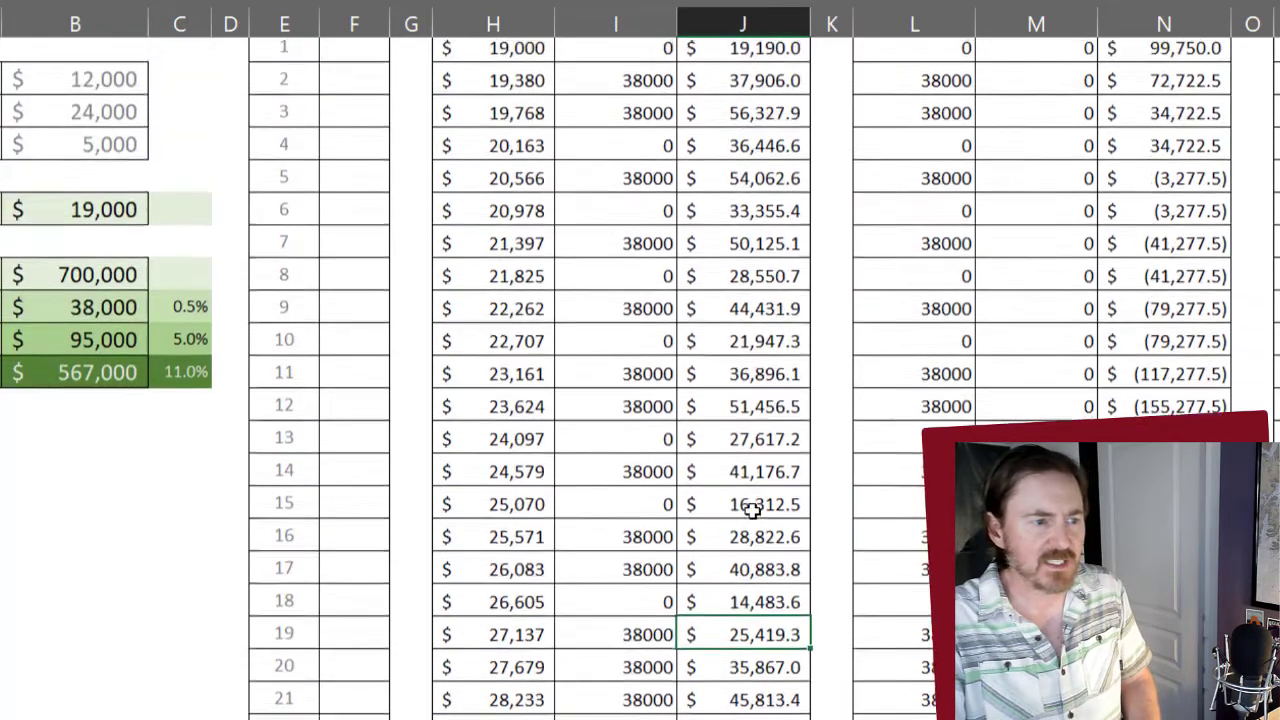
scroll(770, 495, "up", 2)
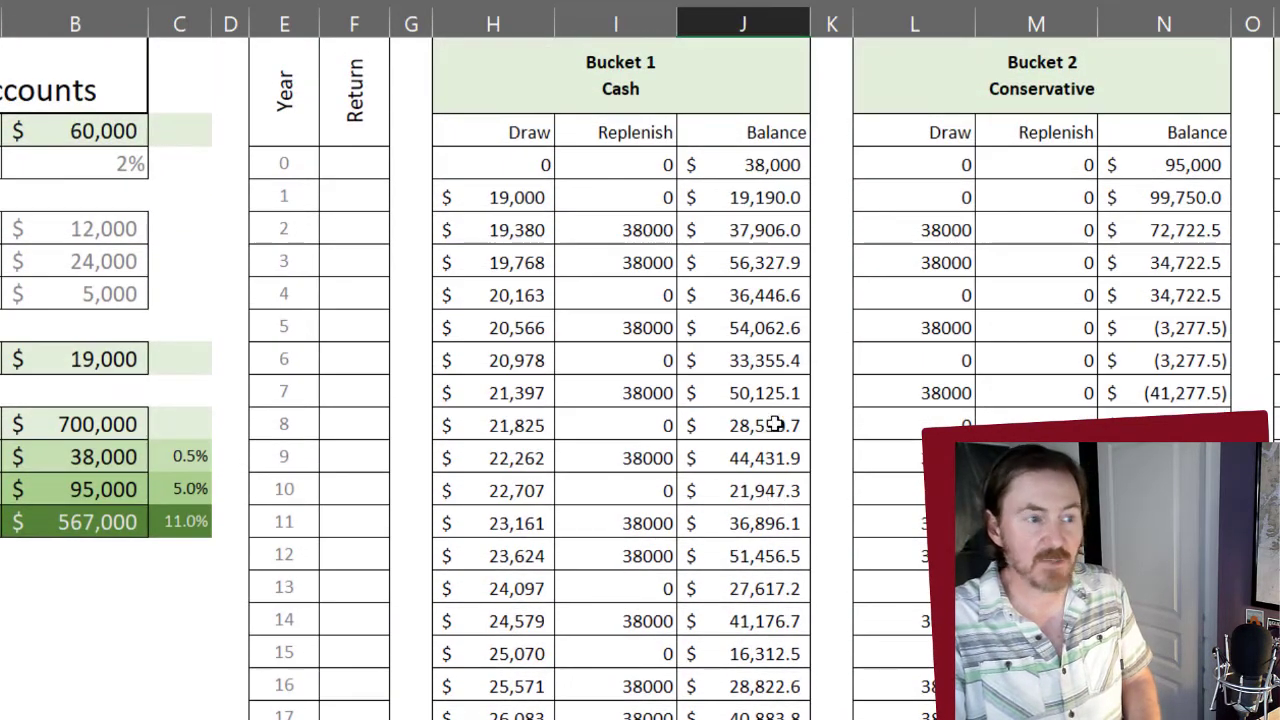
left_click(788, 326)
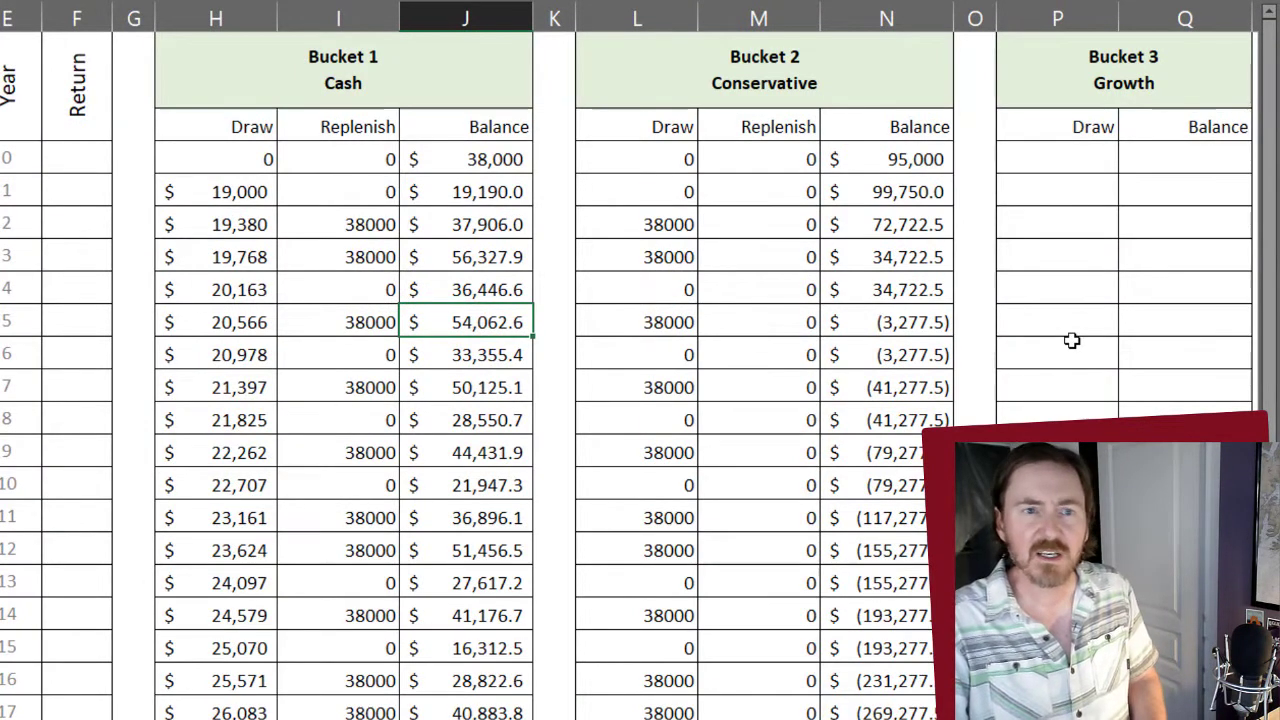
- Enter 0 as Bucket 3's Draw for years 0 and 1 in P3 and P4
left_click(1185, 160)
left_click(1064, 160)
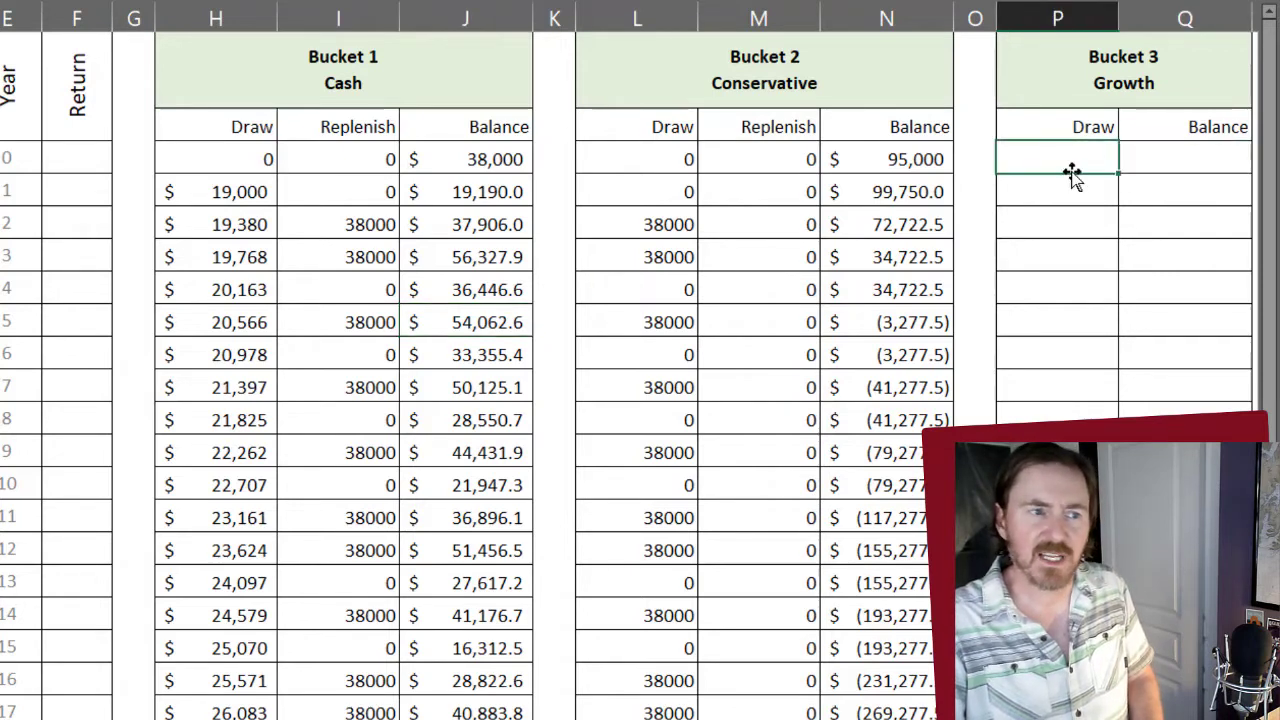
type("0")
key("Return")
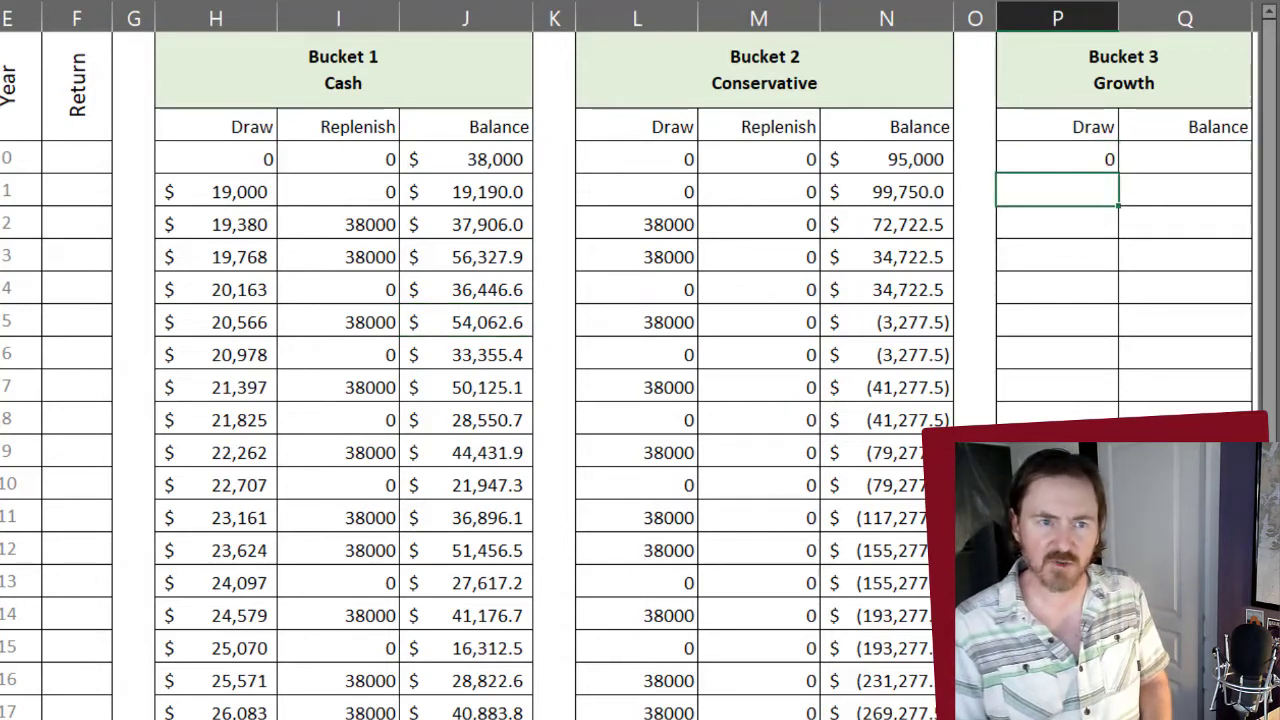
type("0")
key("Return")
- Fill Bucket 3's year 1 Draw value down column P for the remaining years
left_click(1112, 196)
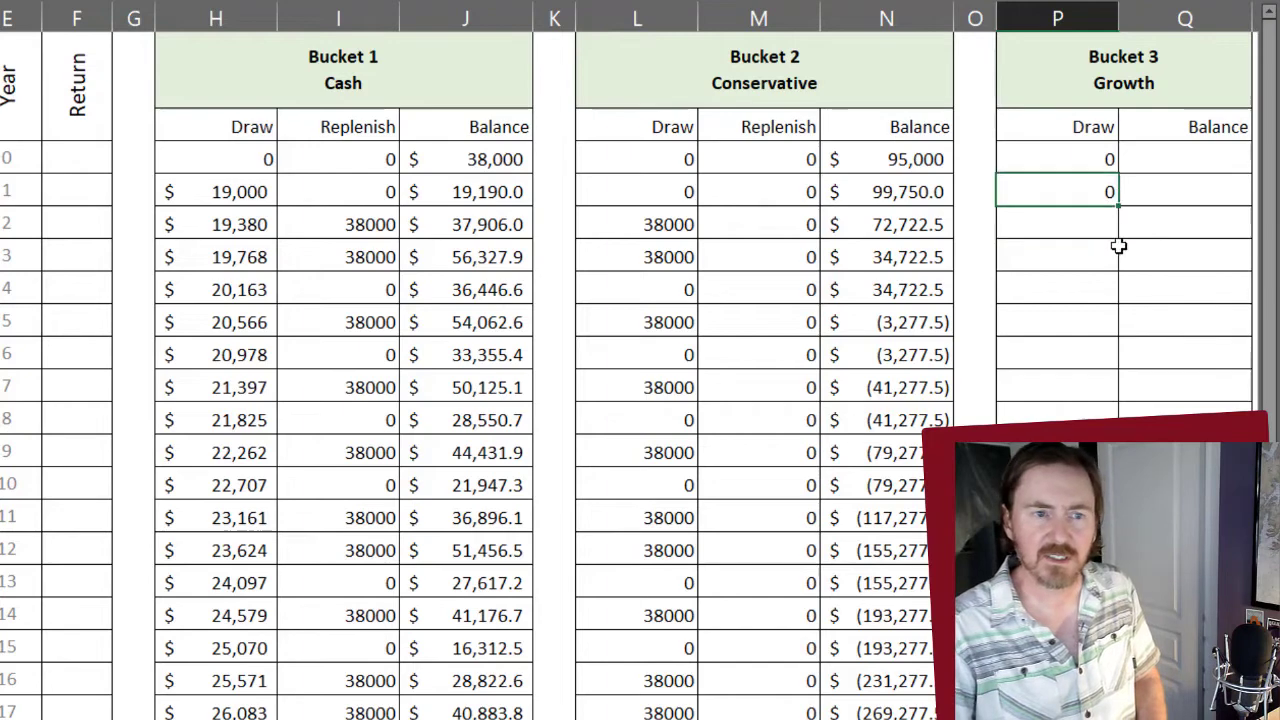
left_click_drag(1114, 204, 1112, 702)
key("ctrl+d")
scroll(1148, 400, "up", 5)
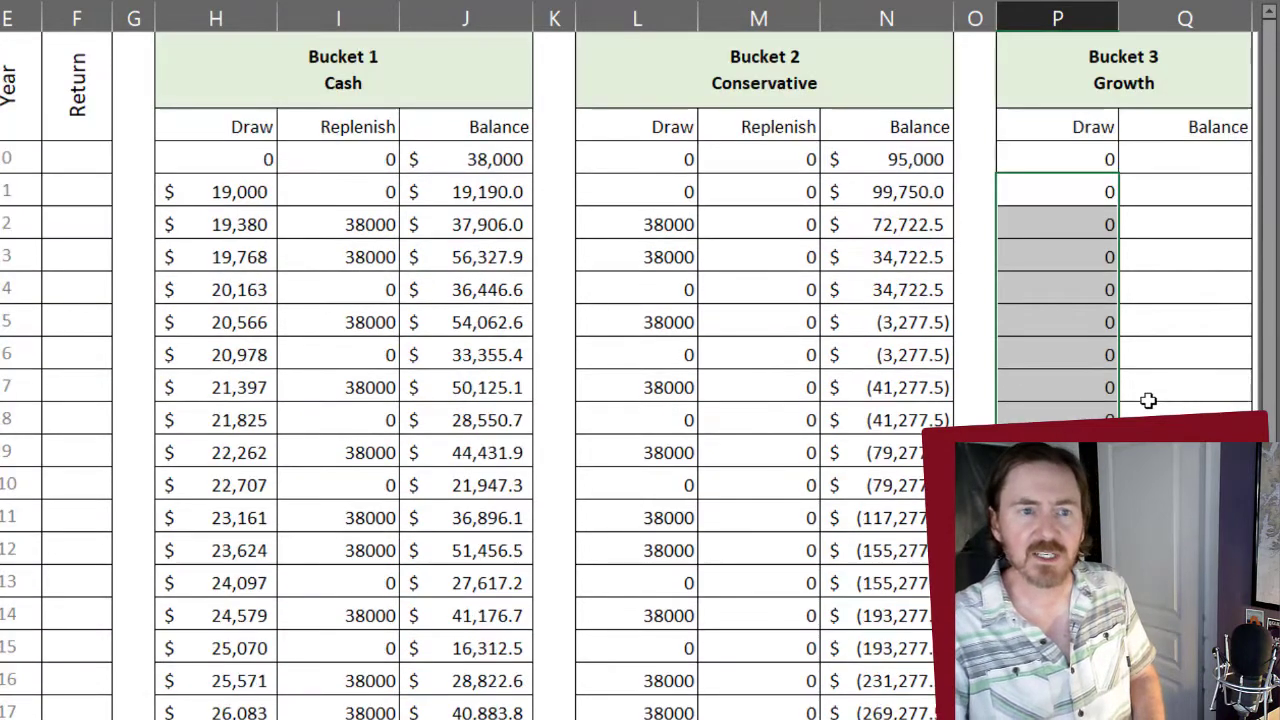
- Set Bucket 3's year 0 Balance in Q3 to the growth bucket's starting amount with =B14
left_click(1170, 163)
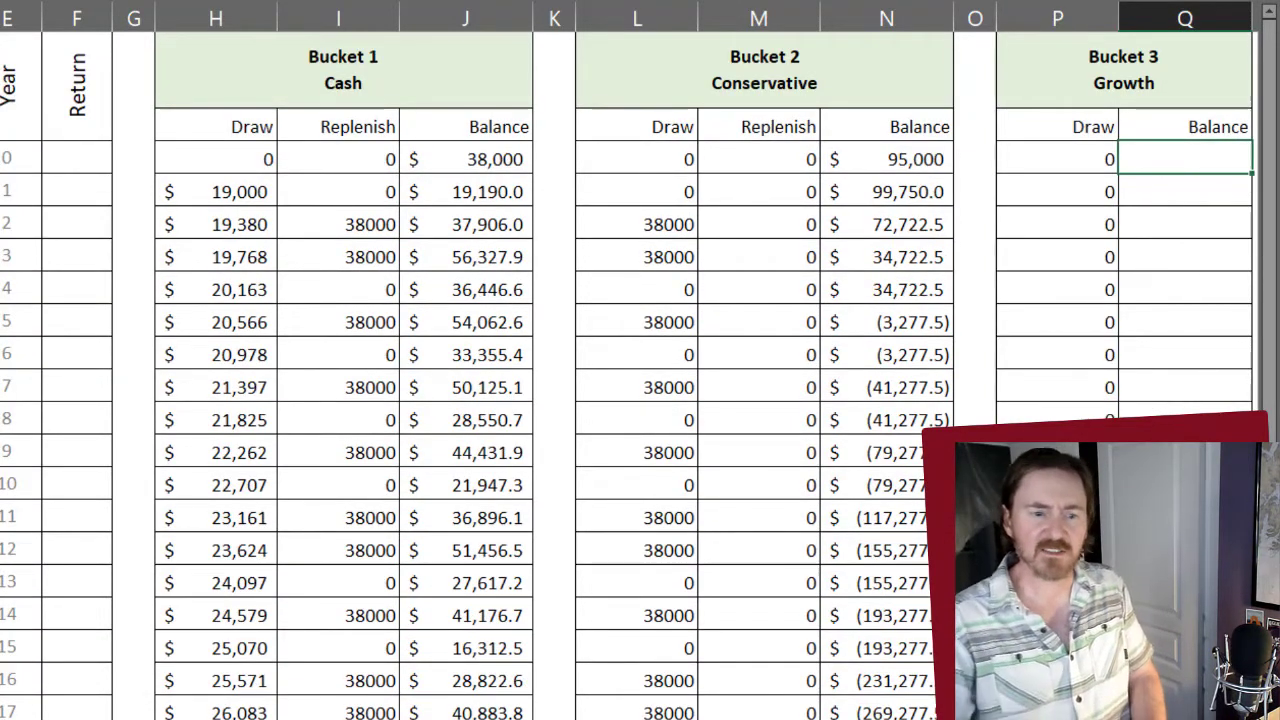
scroll(640, 360, "right", 3)
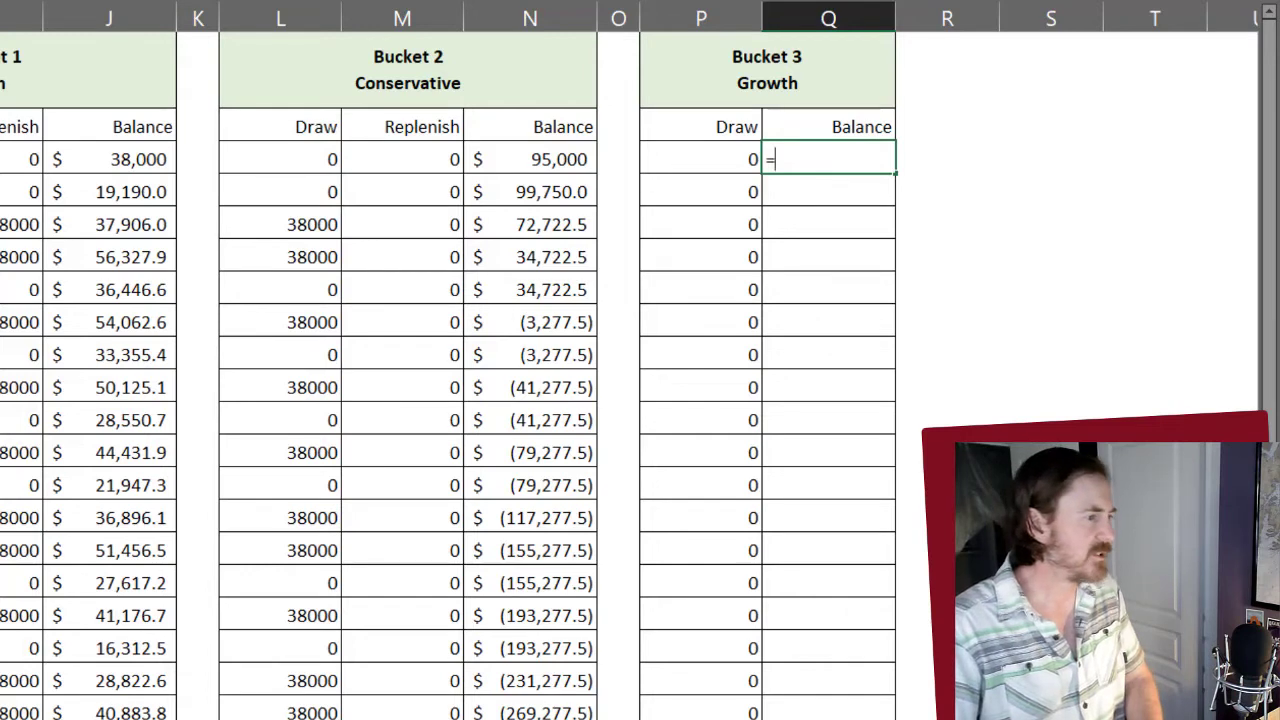
type("B14")
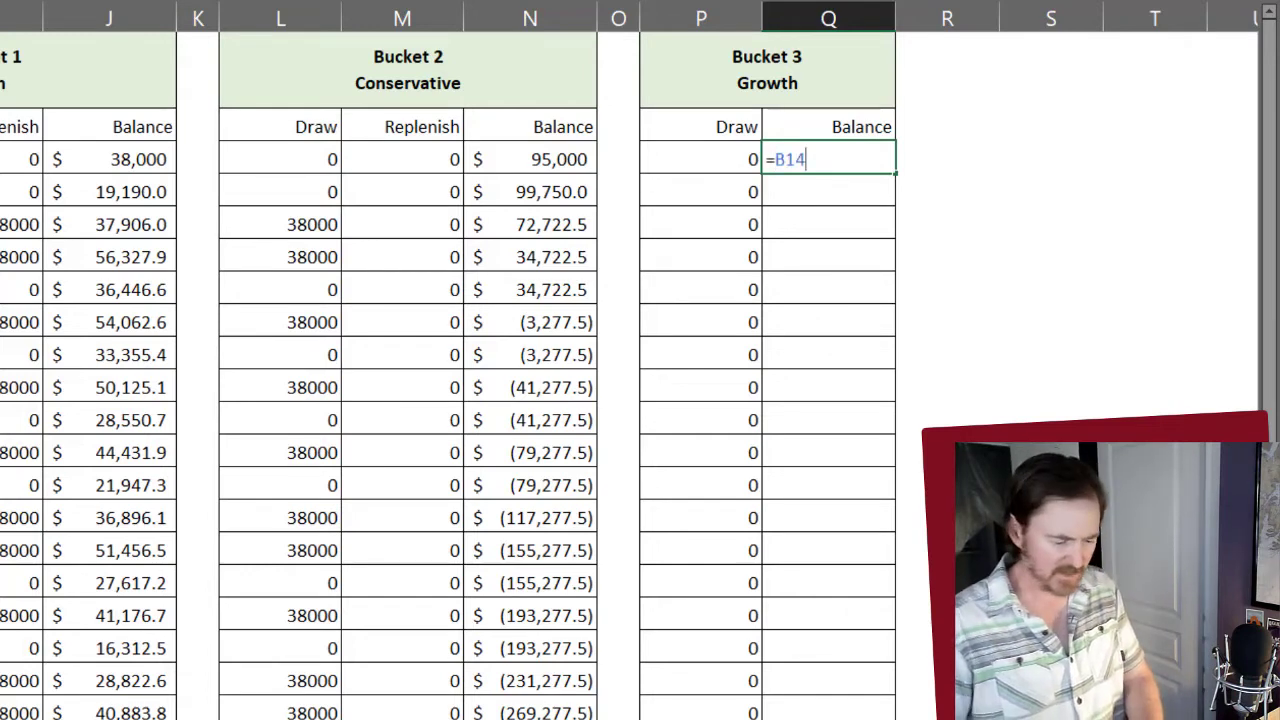
key("Return")
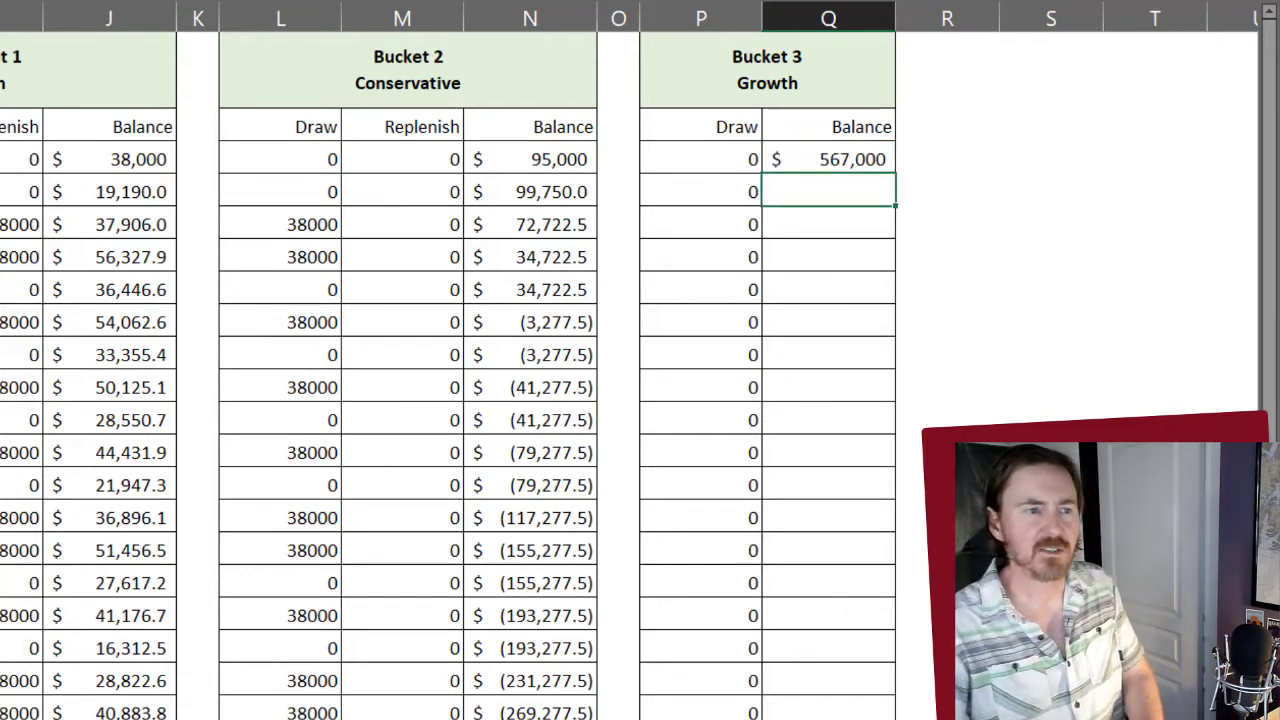
- Enter =Q3+(Q3*C14)-P4 as Bucket 3's year 1 Balance in Q4 and fill it down column Q
left_click(806, 234)
left_click(845, 181)
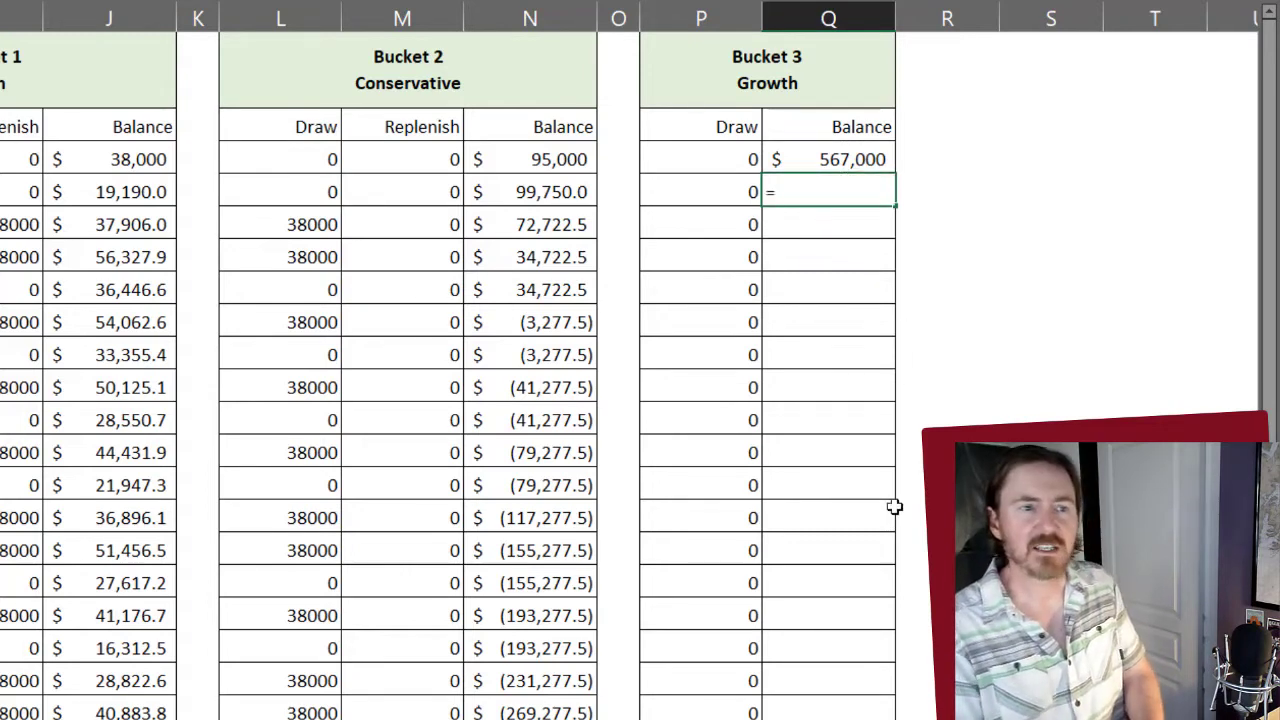
type("=")
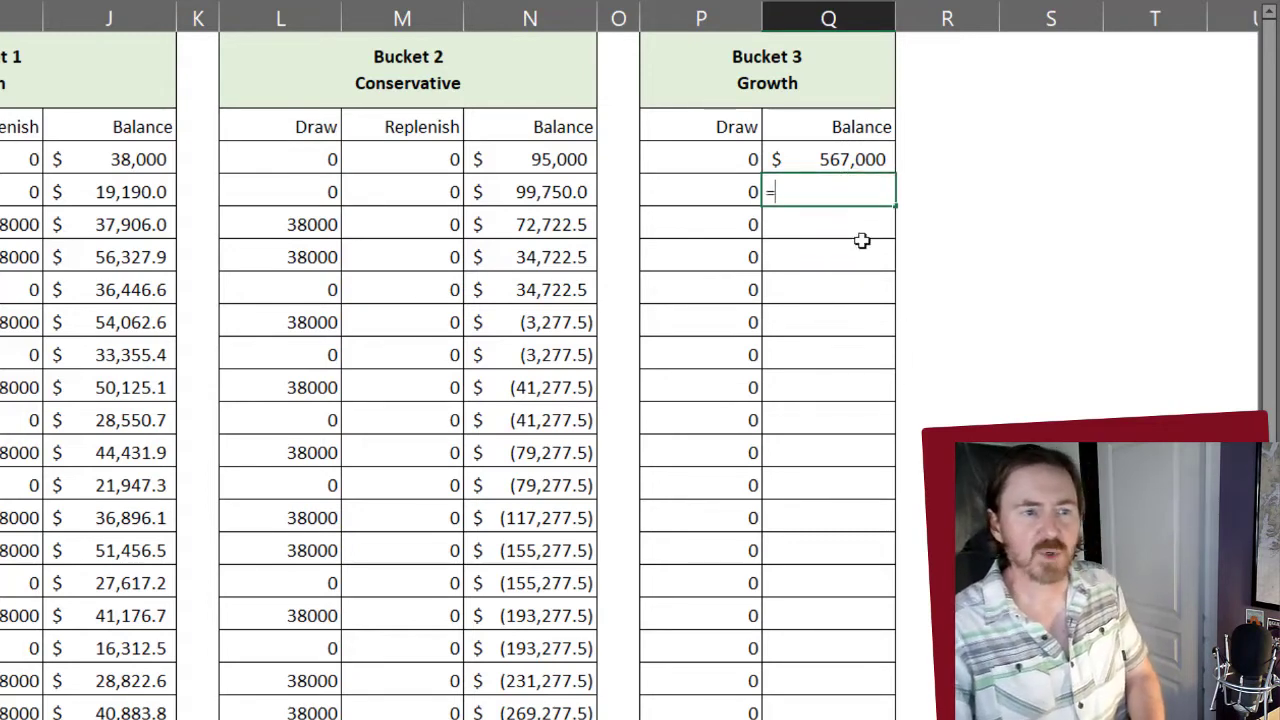
left_click(871, 157)
type("+")
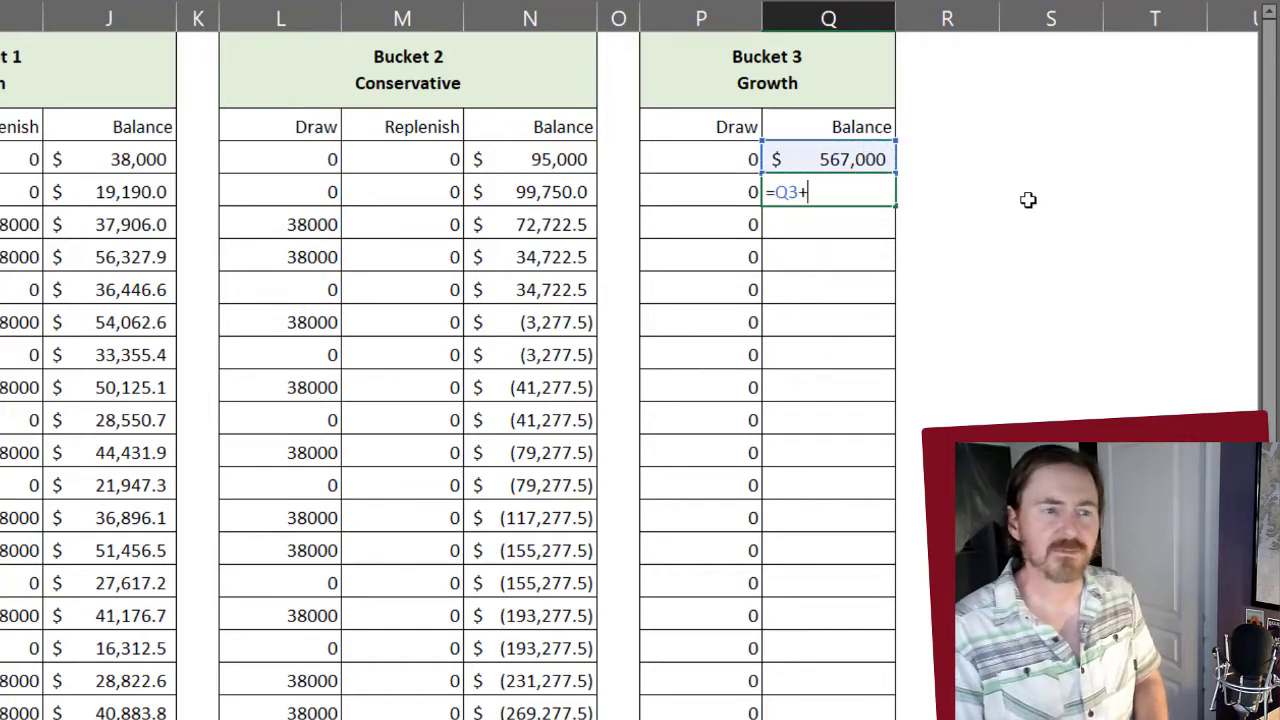
type("(")
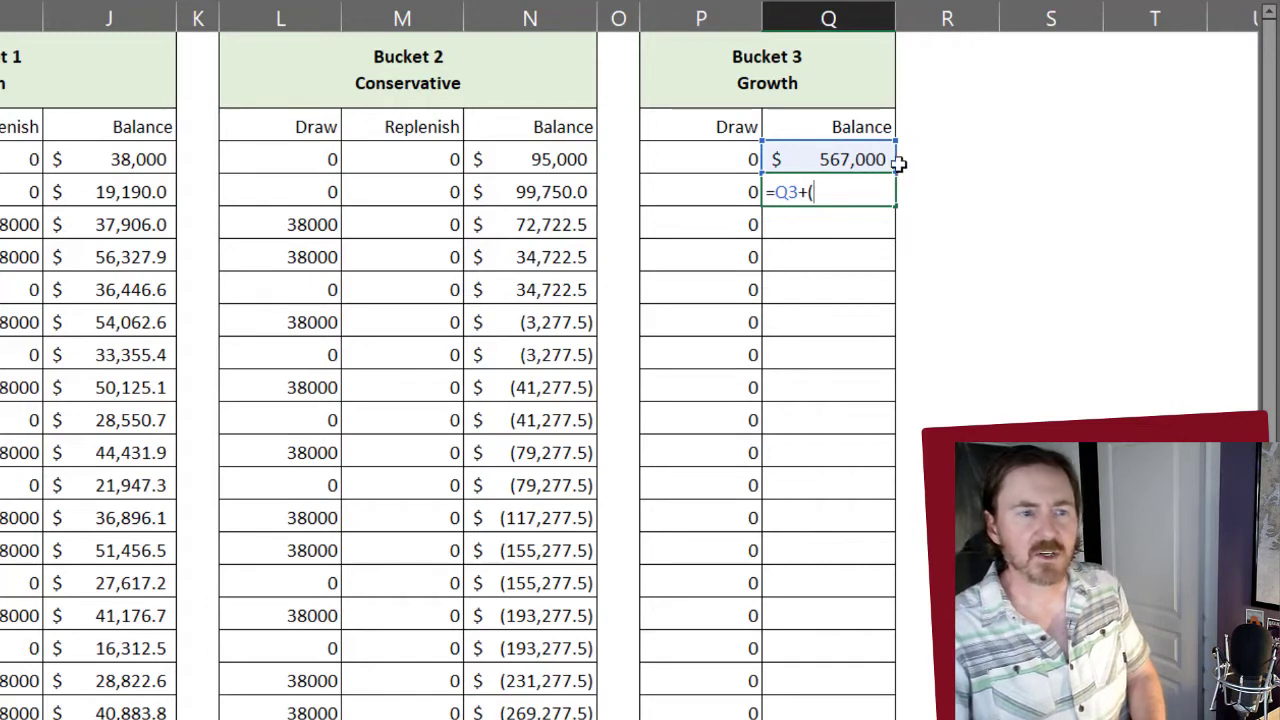
left_click(866, 157)
type("*")
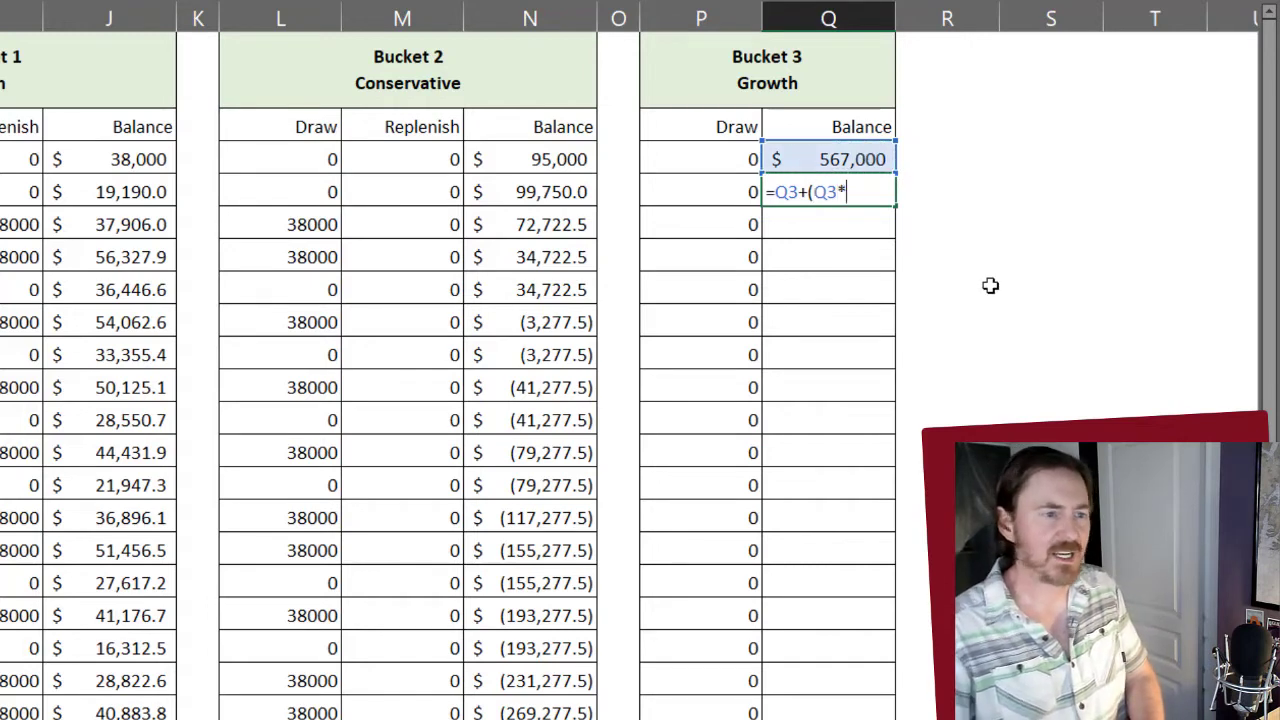
type("C14")
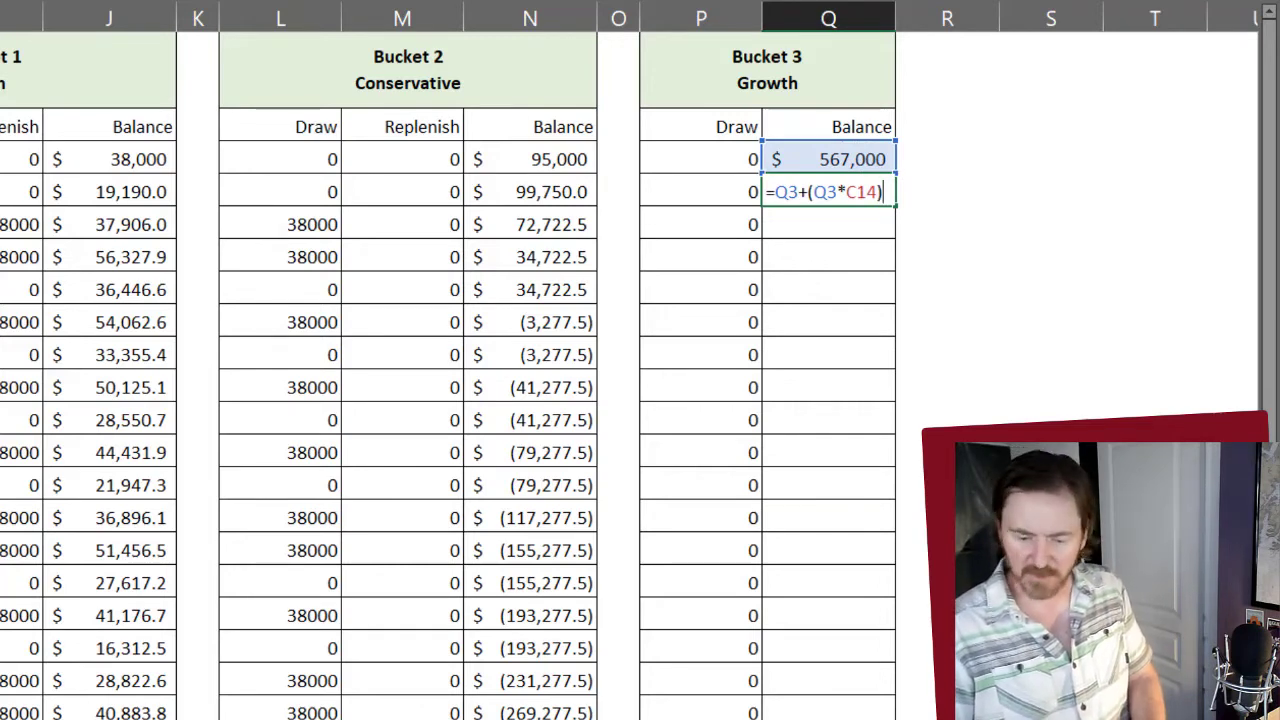
type(")-")
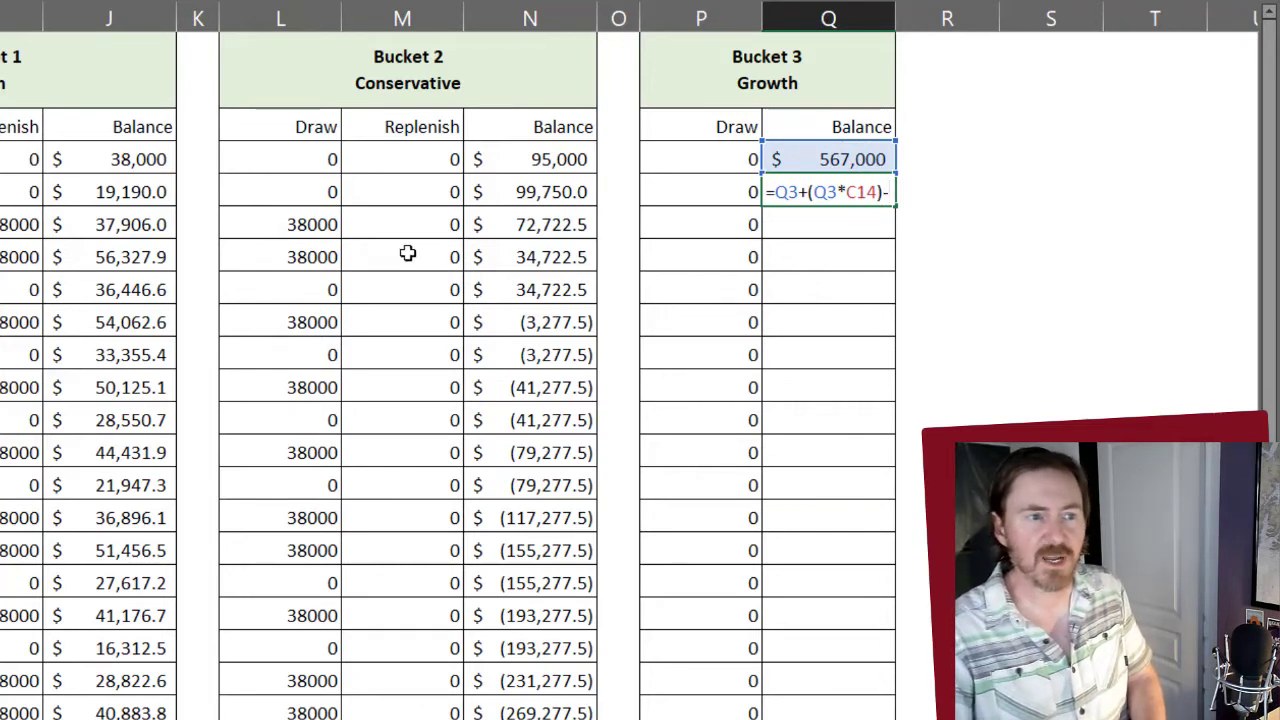
left_click(727, 192)
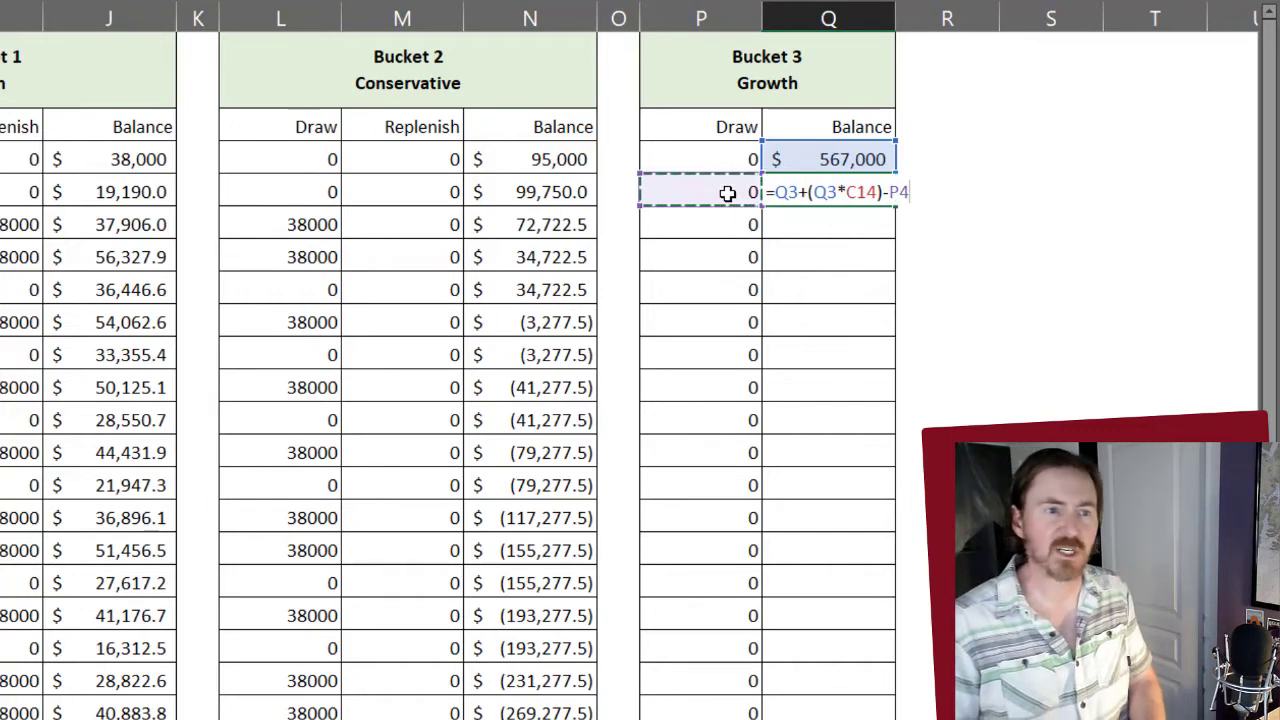
key("Return")
left_click(836, 192)
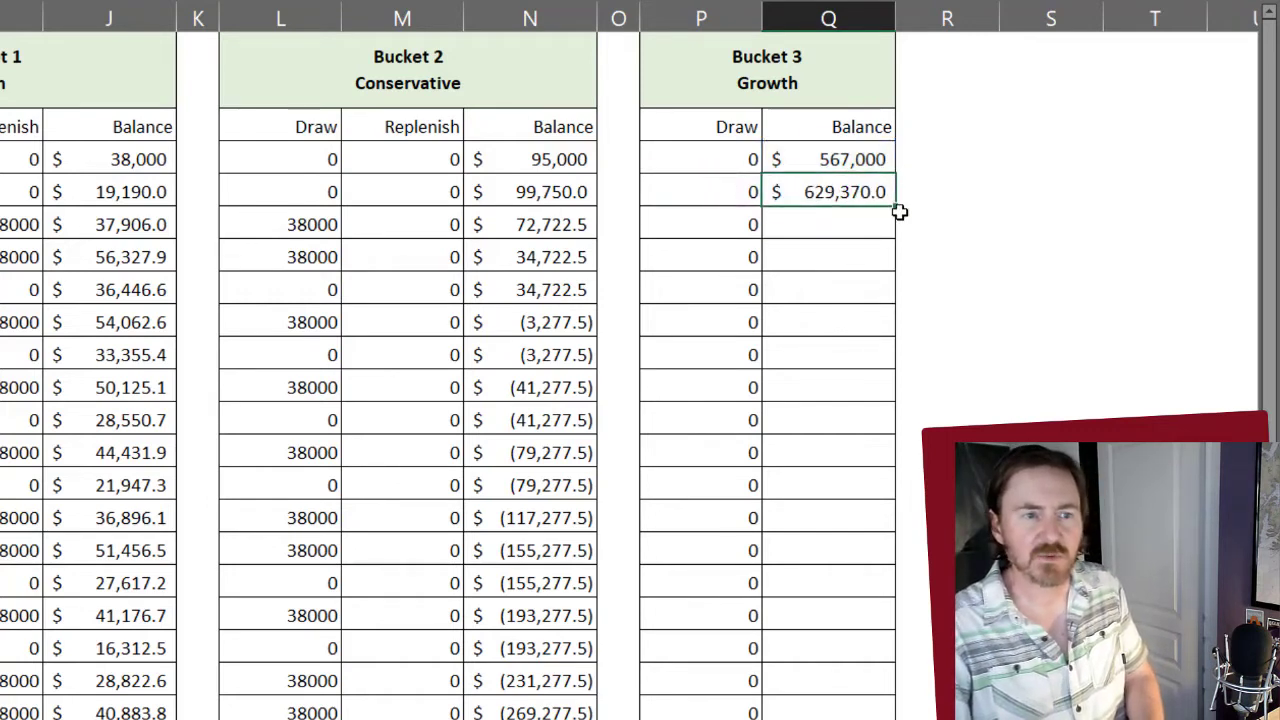
double_click(895, 205)
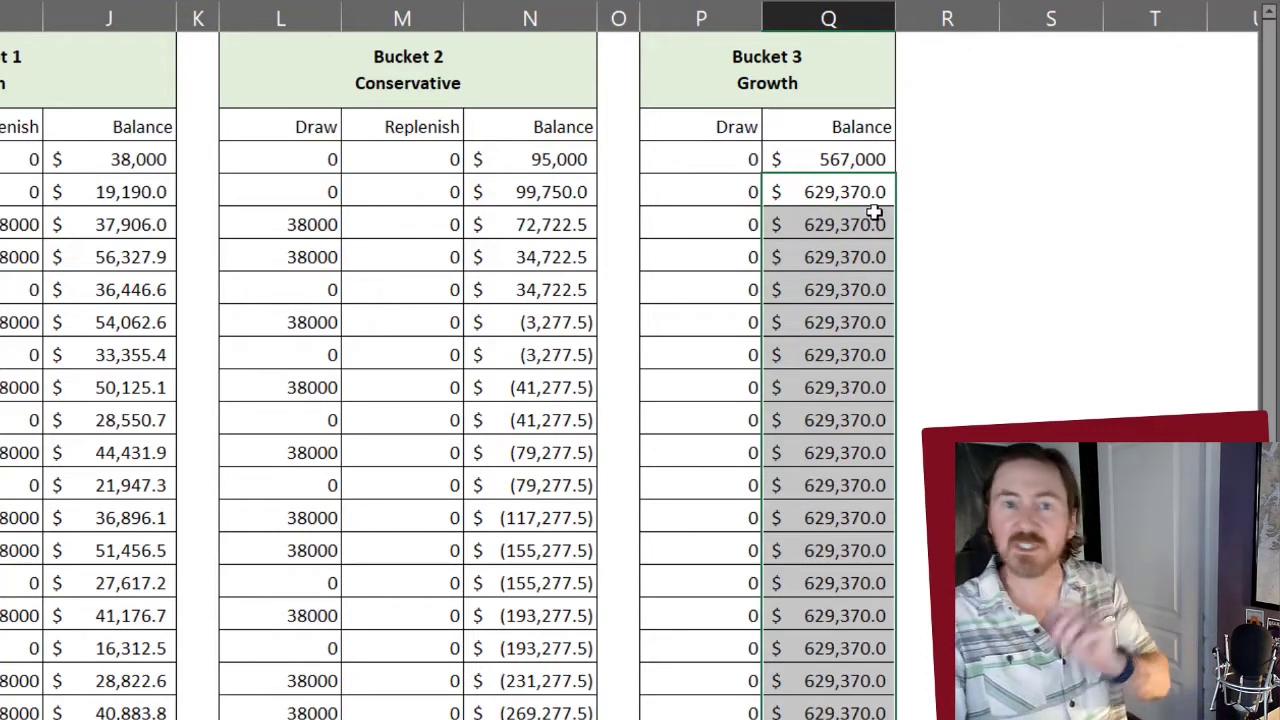
- Make the C14 growth rate reference absolute in Bucket 3's year 1 Balance formula in Q4
double_click(857, 192)
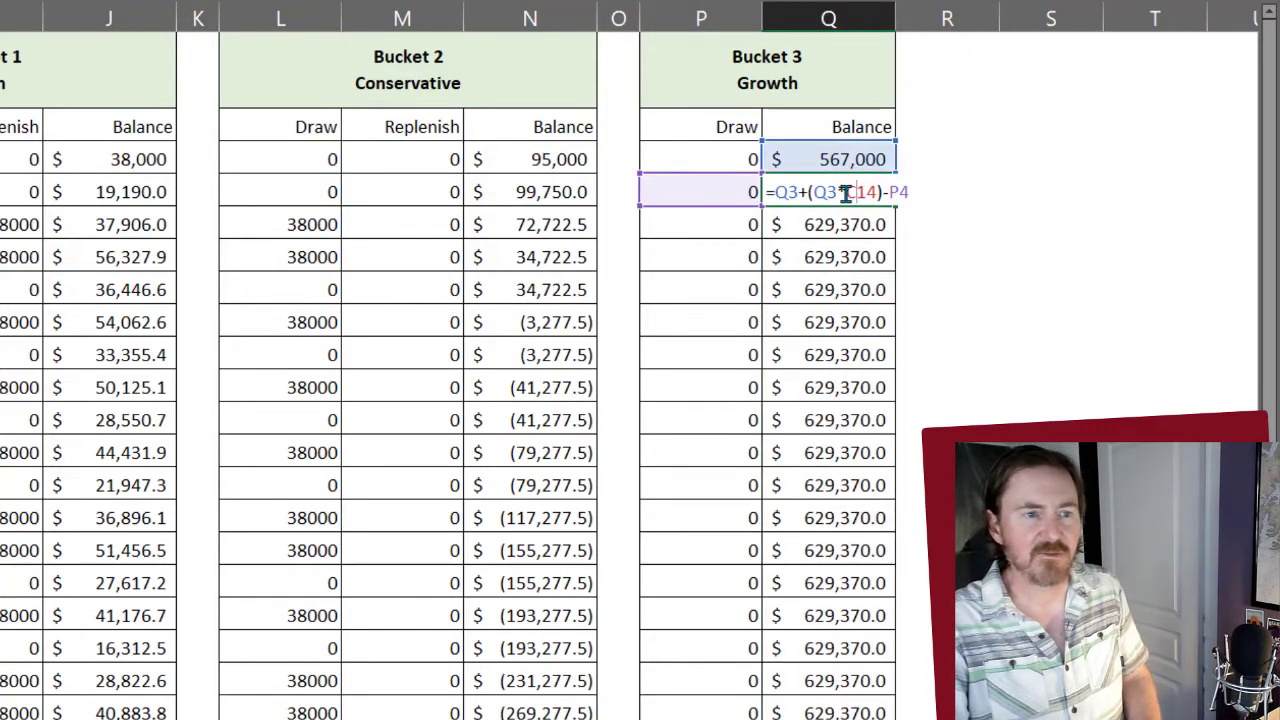
double_click(862, 192)
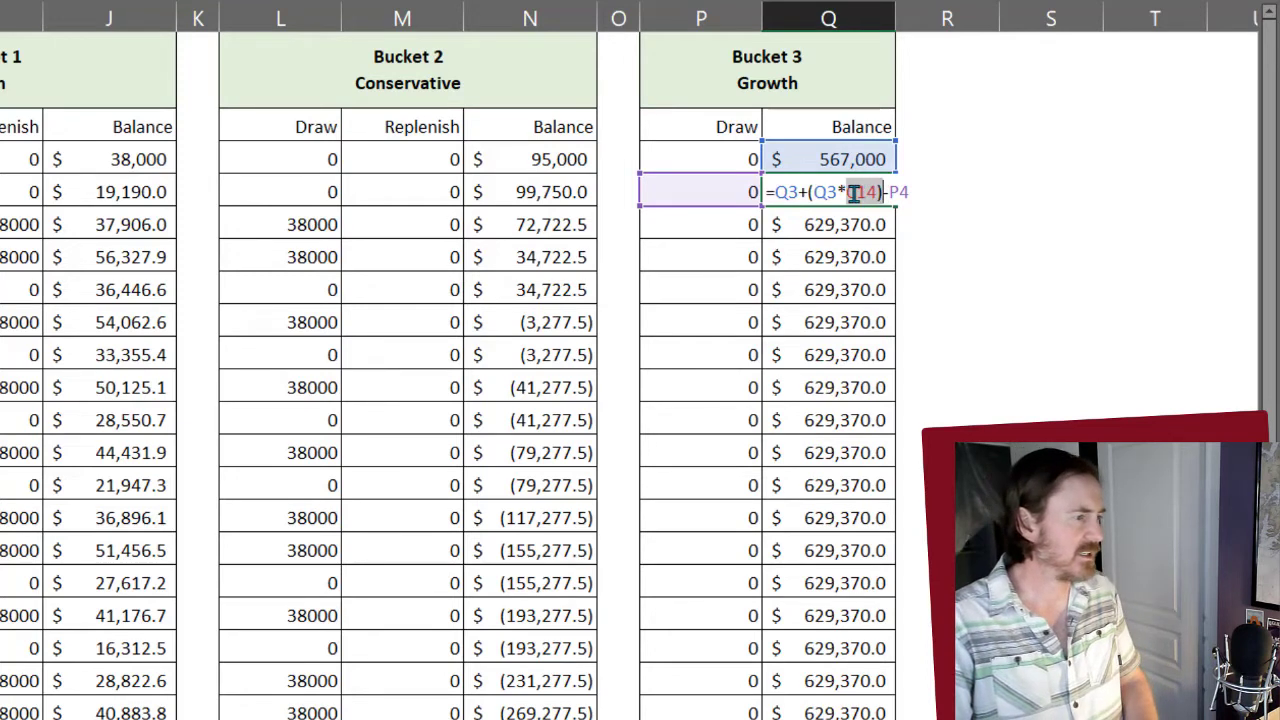
left_click(849, 194)
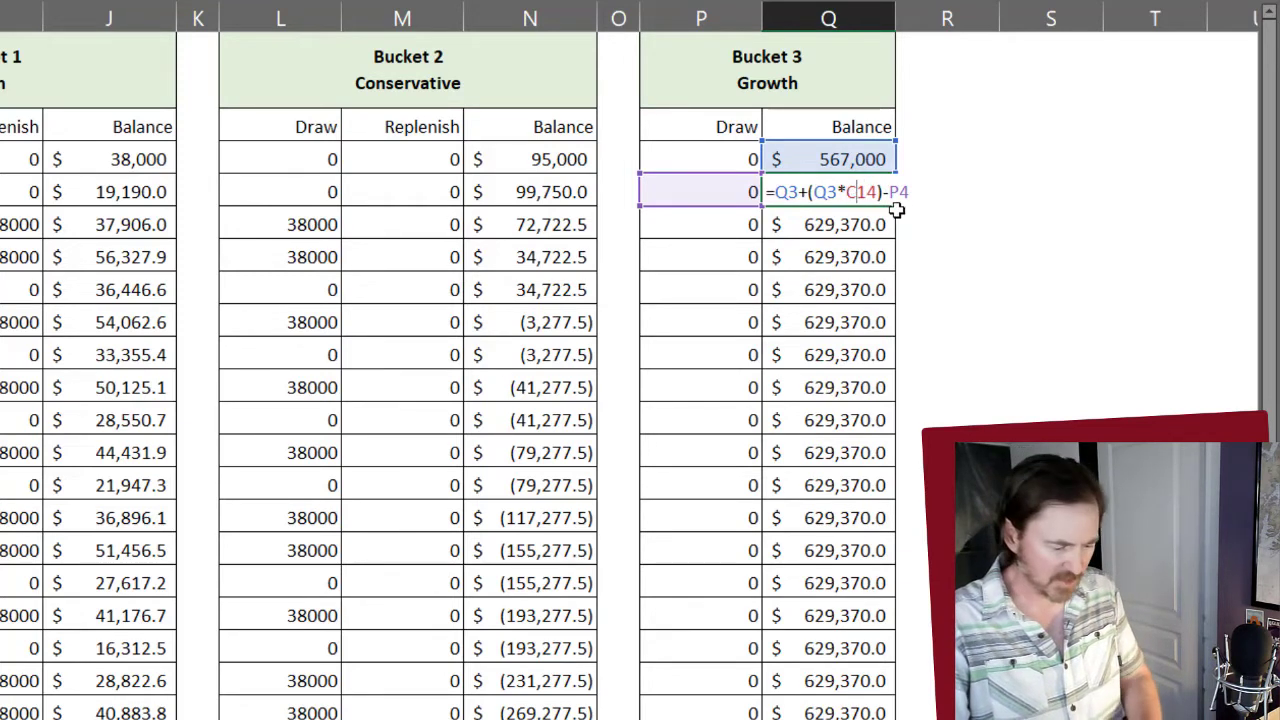
key("F4")
key("Return")
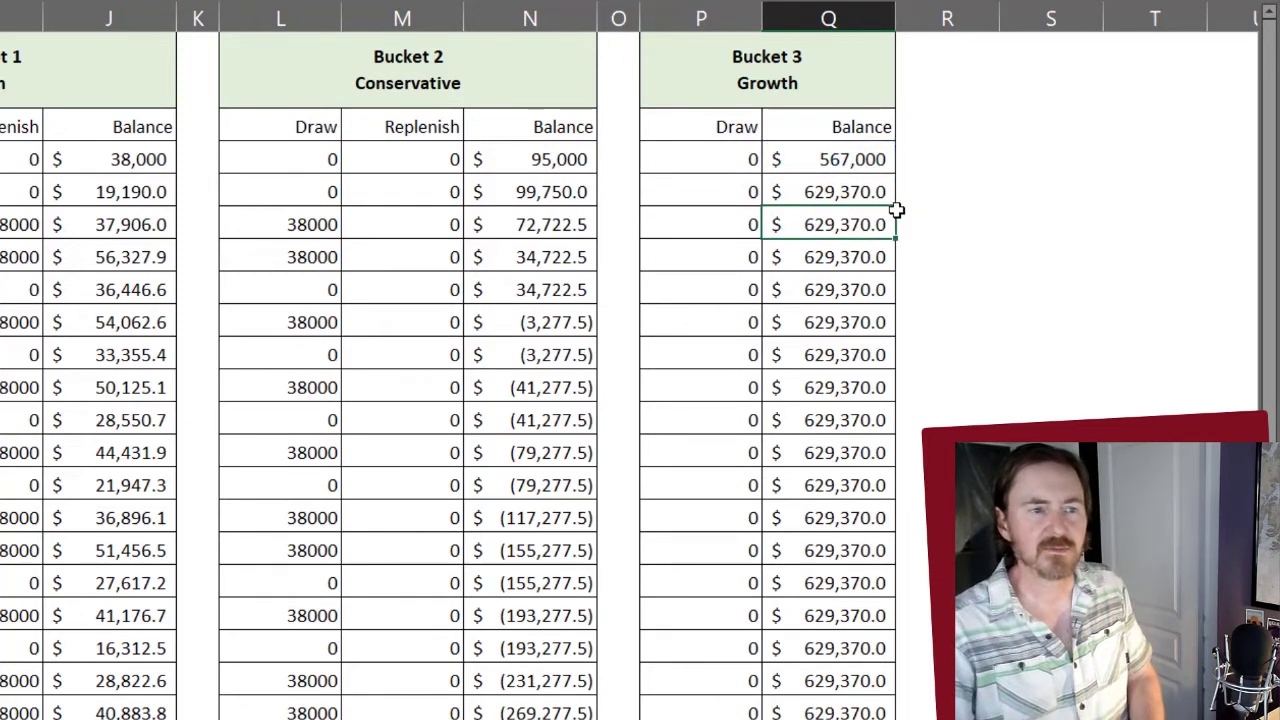
- Refill the corrected year 1 Balance formula down column Q and review Bucket 3's balances through the final years
left_click(875, 192)
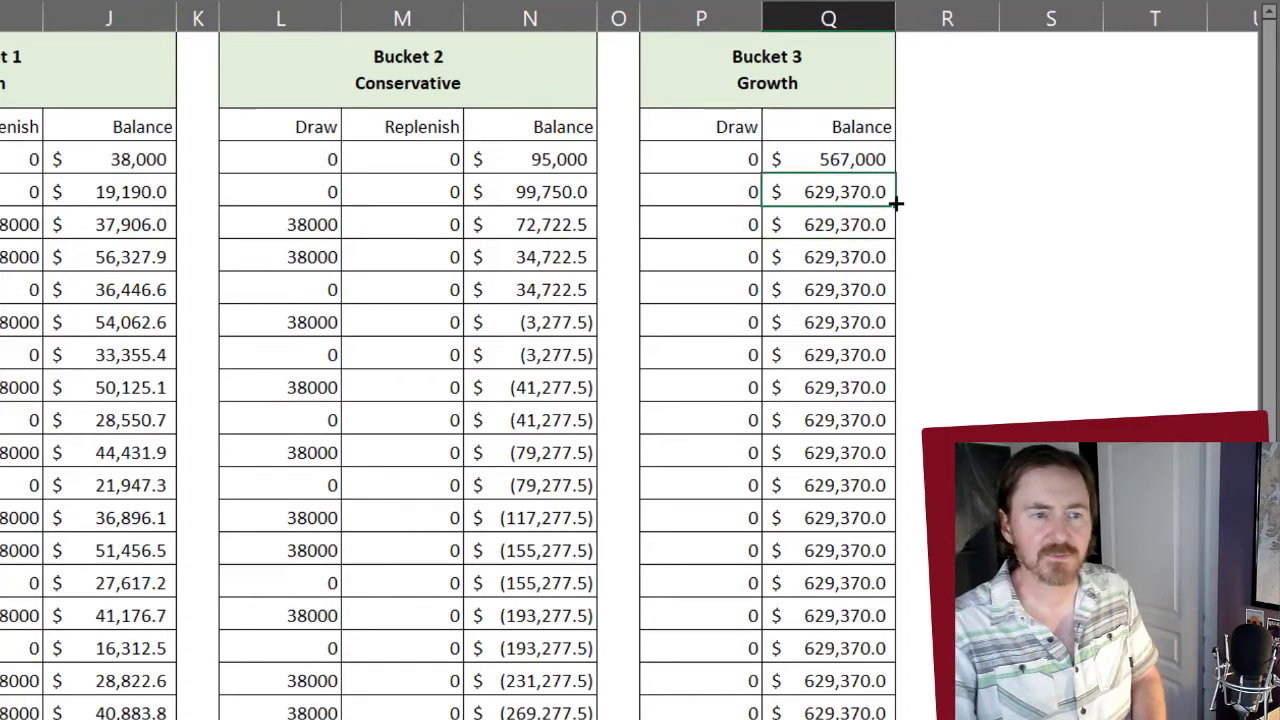
double_click(895, 203)
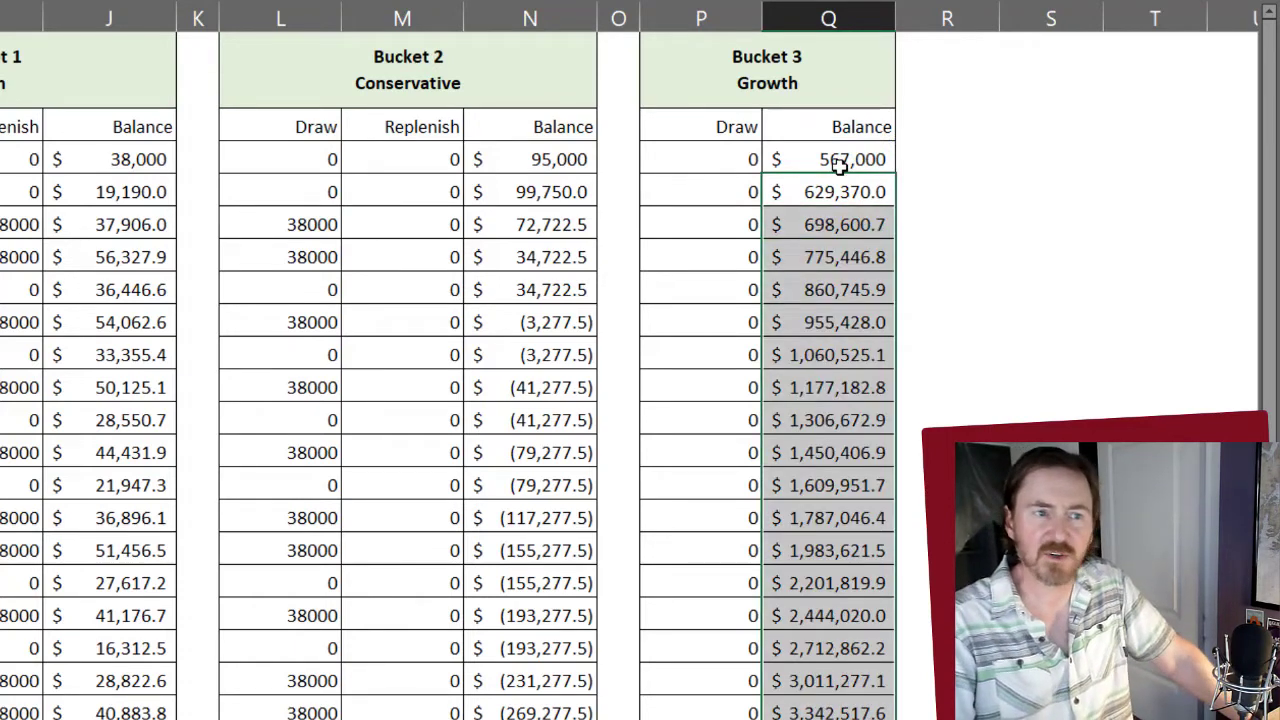
left_click(838, 165)
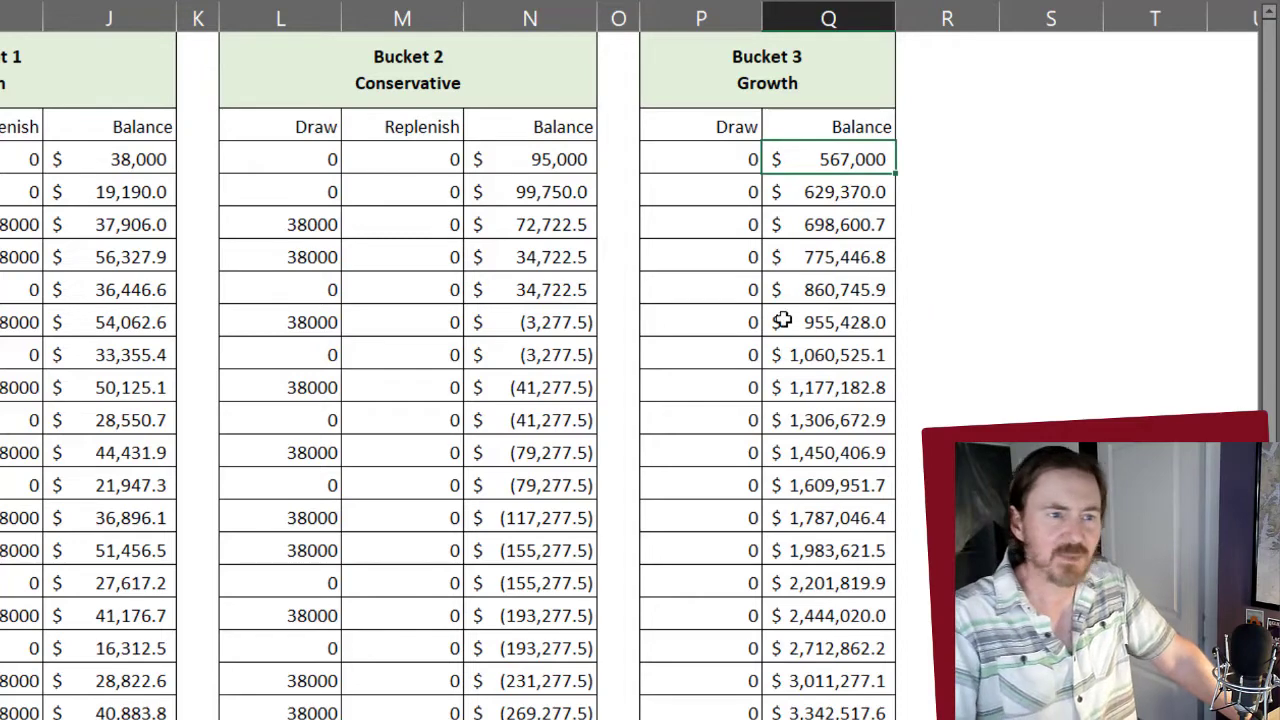
scroll(793, 355, "down", 5)
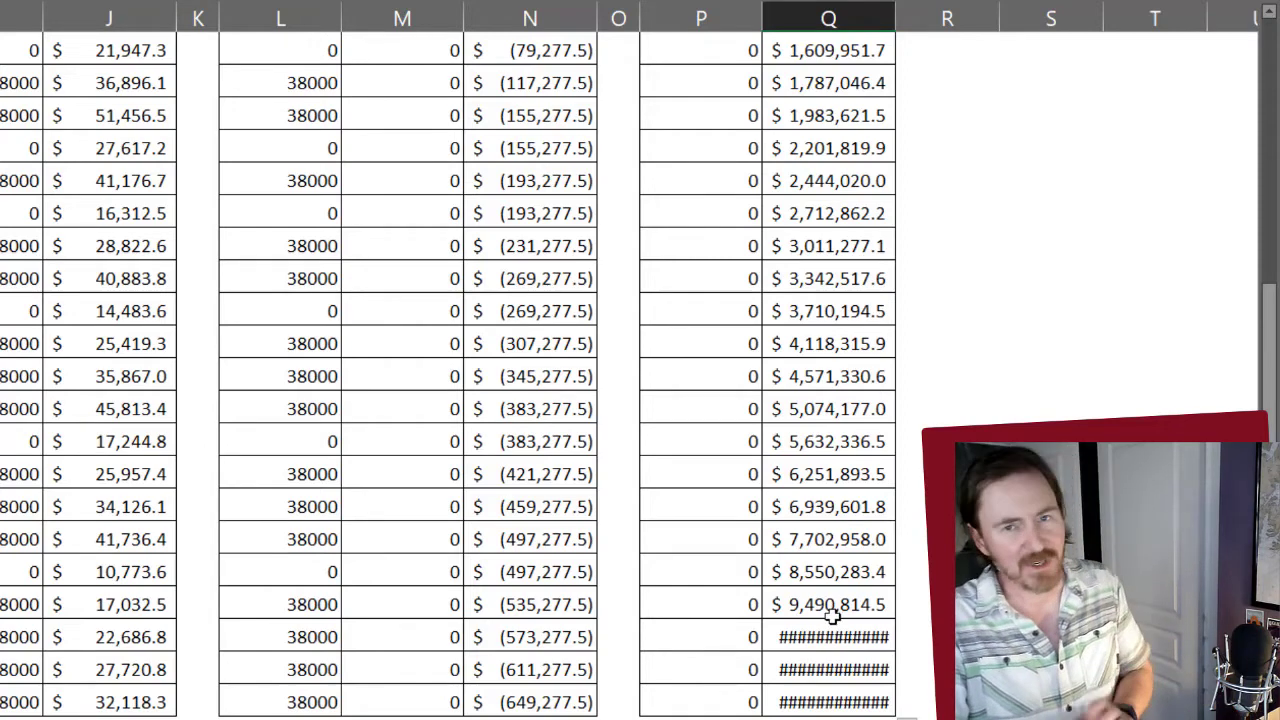
scroll(832, 616, "up", 5)
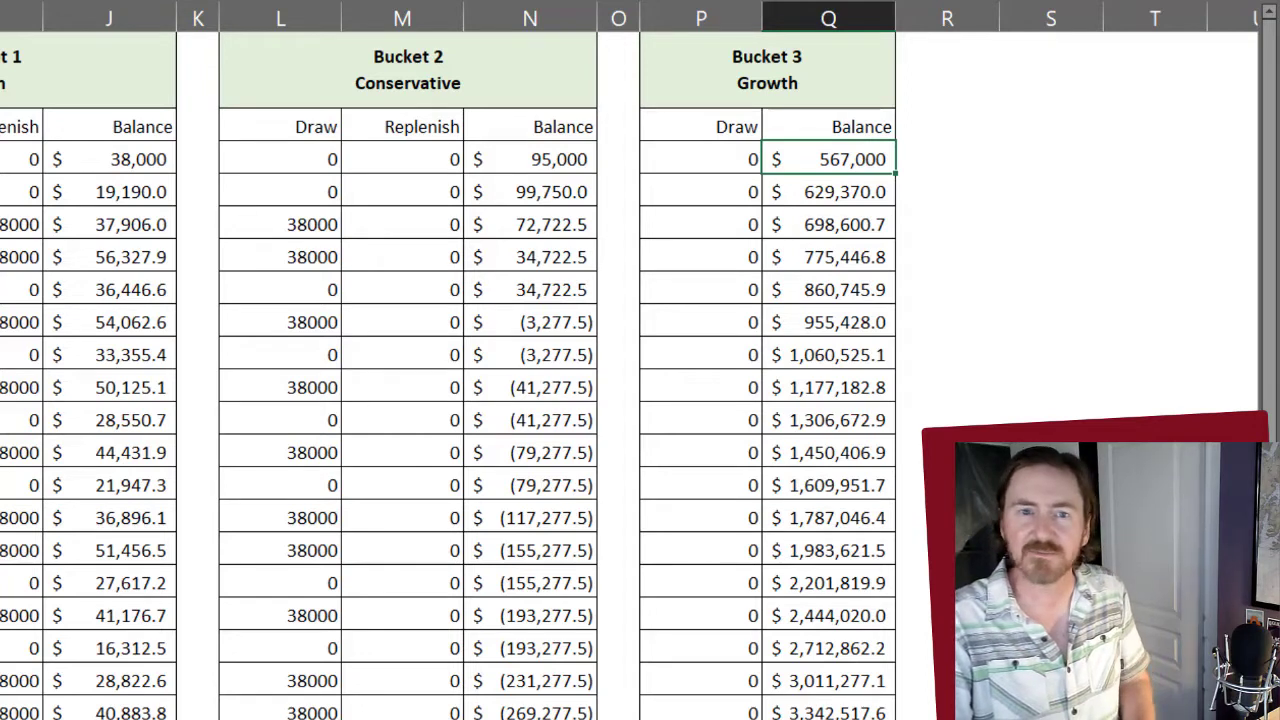
- Replace Bucket 3's year 1 Draw in P4 with the formula =IF(N3<$B$13,$B$13,0)
left_click(690, 197)
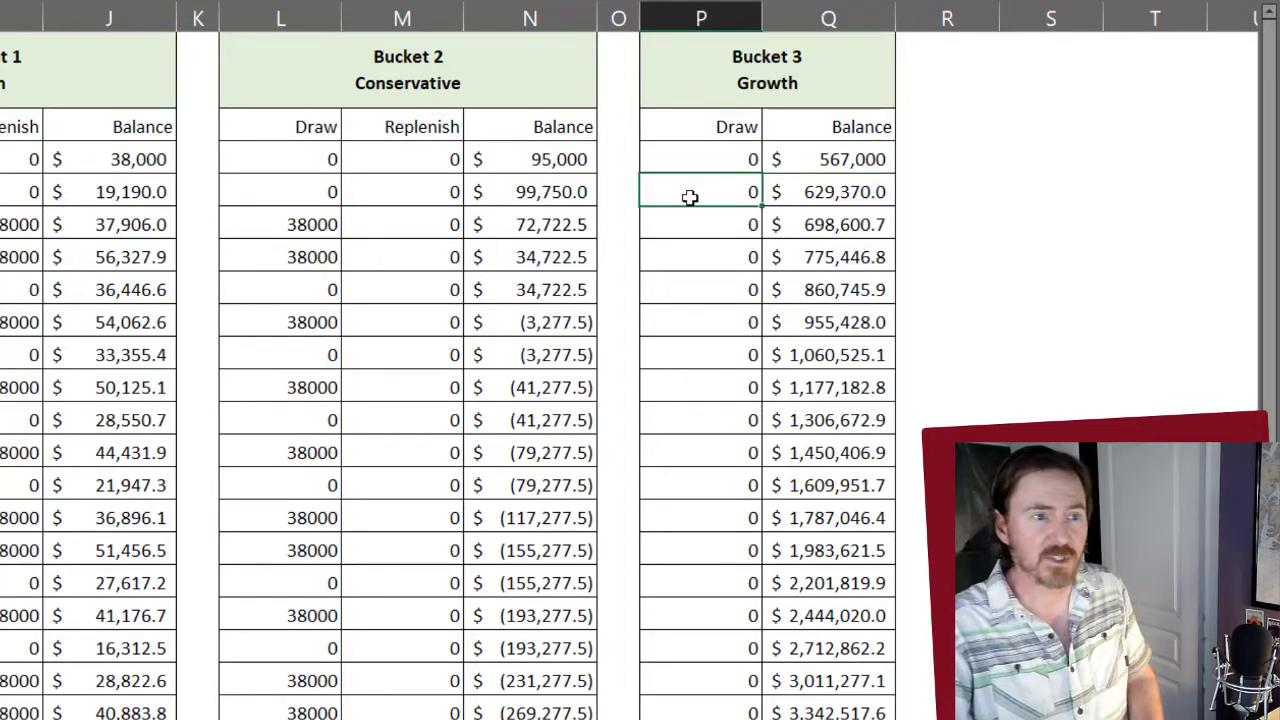
type("=")
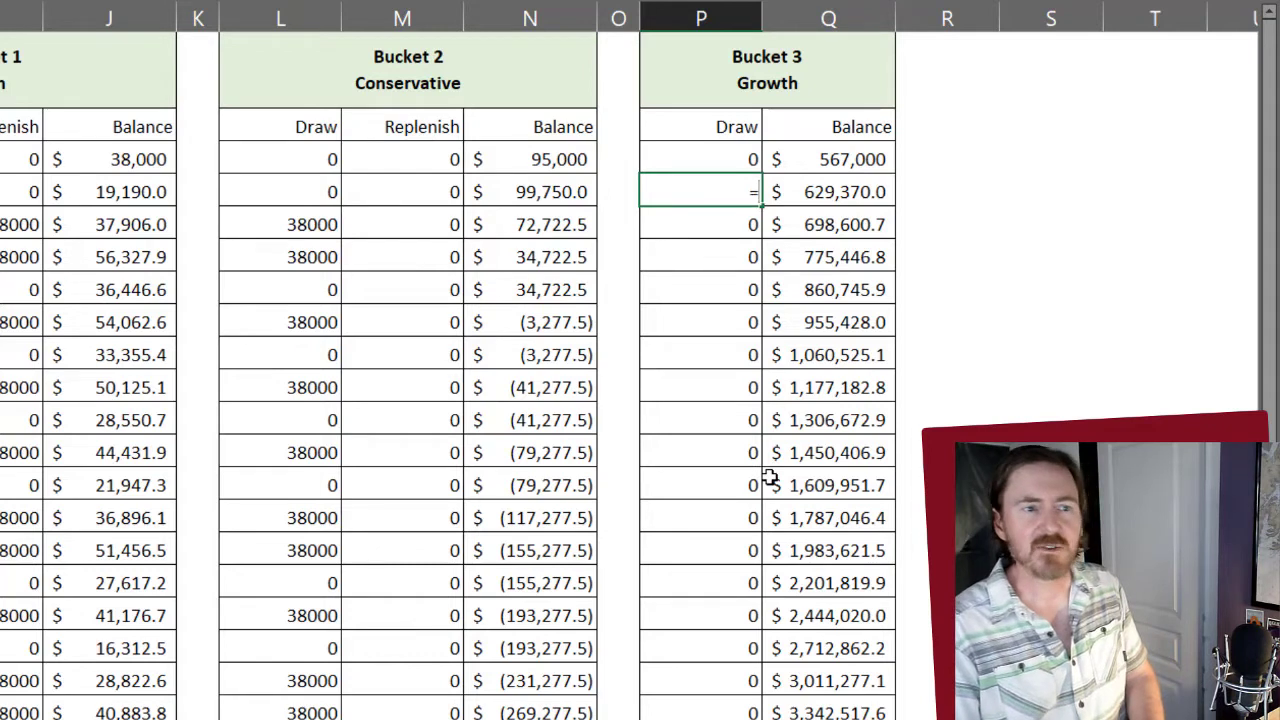
type("if(")
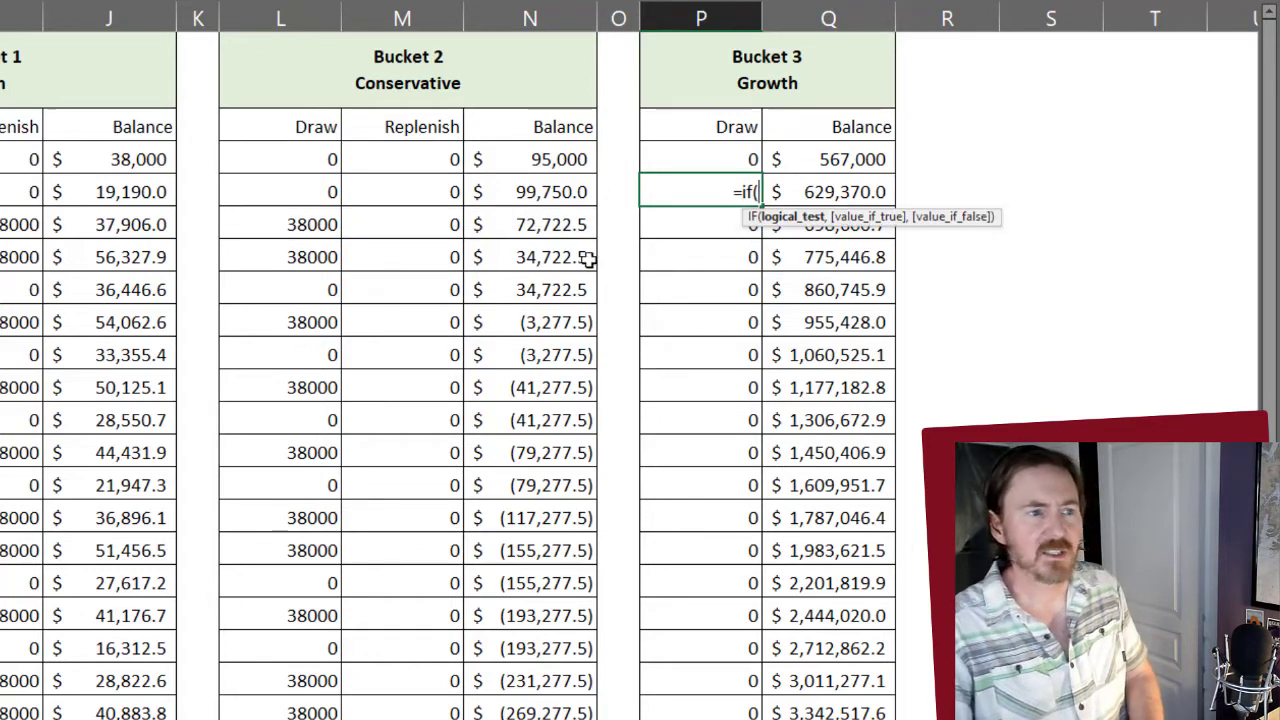
left_click(533, 160)
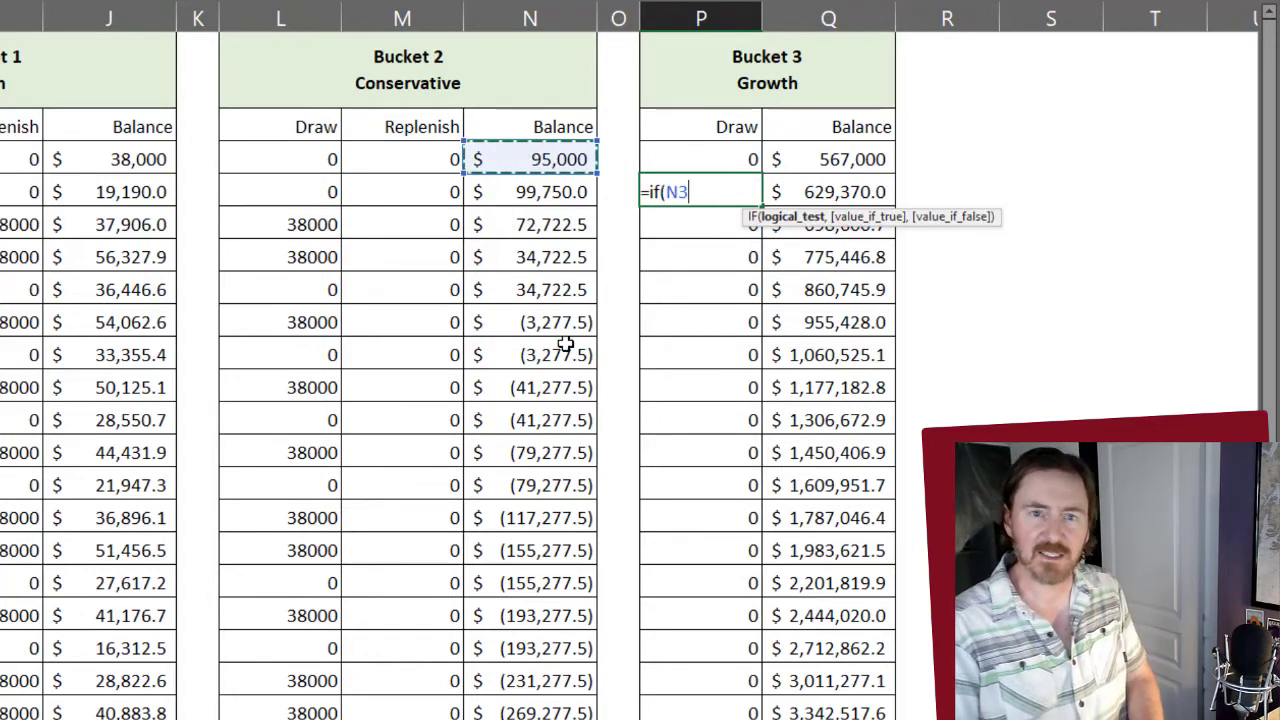
type("<")
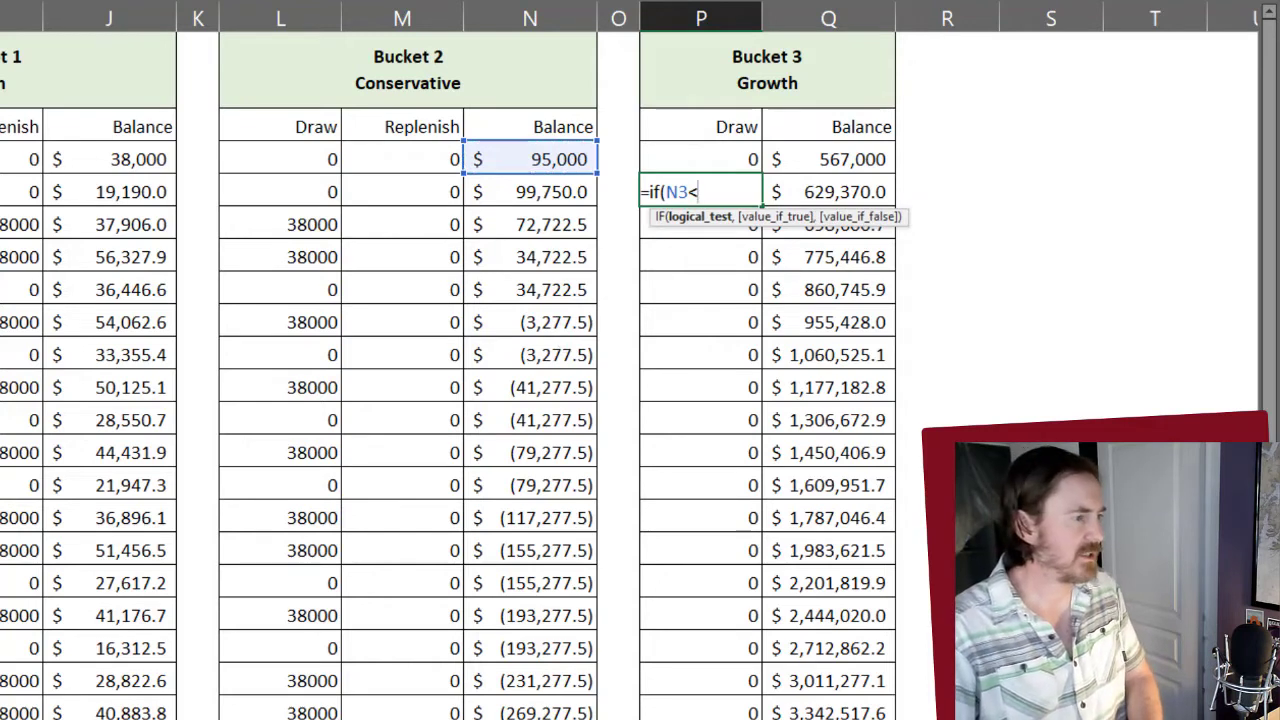
type("B13")
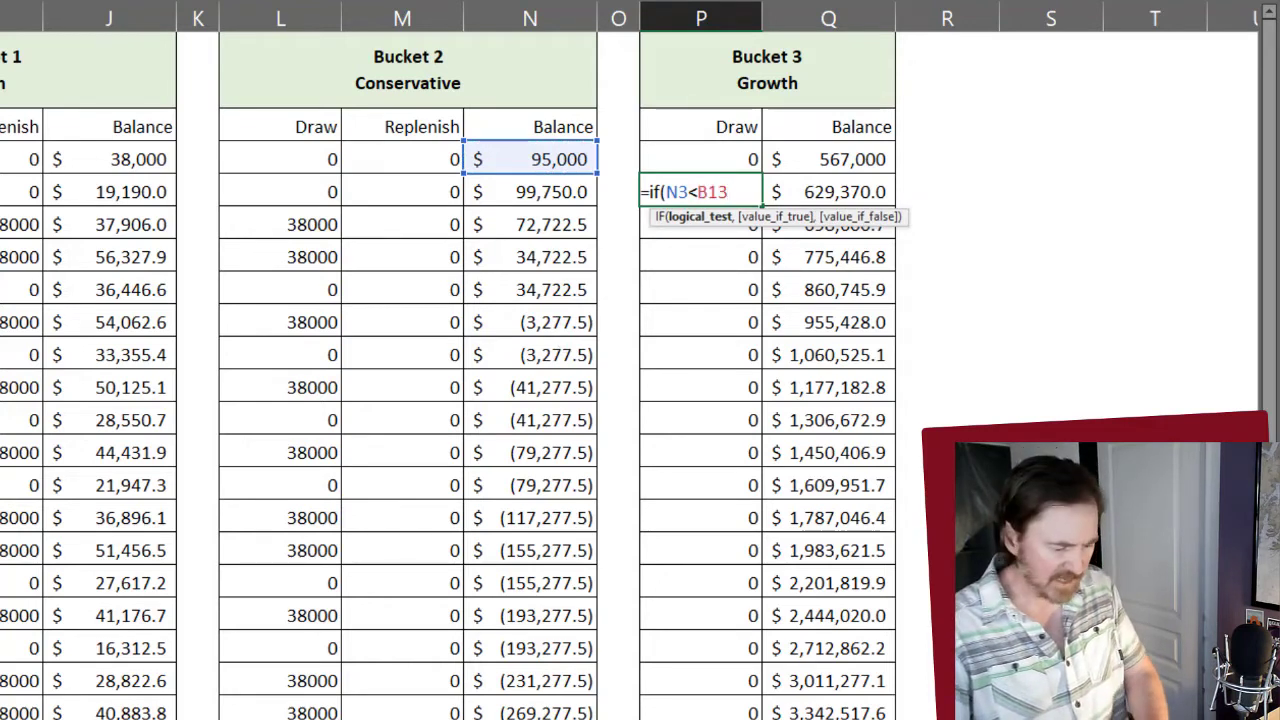
key("F4")
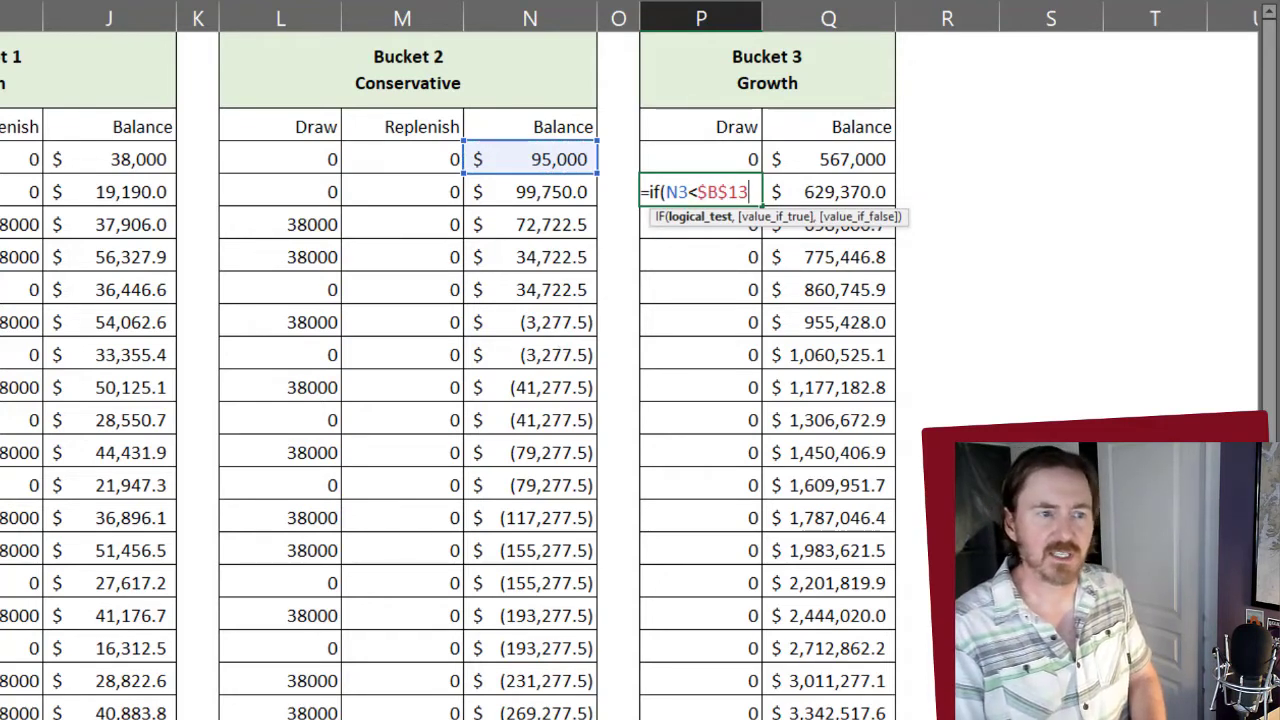
type(",")
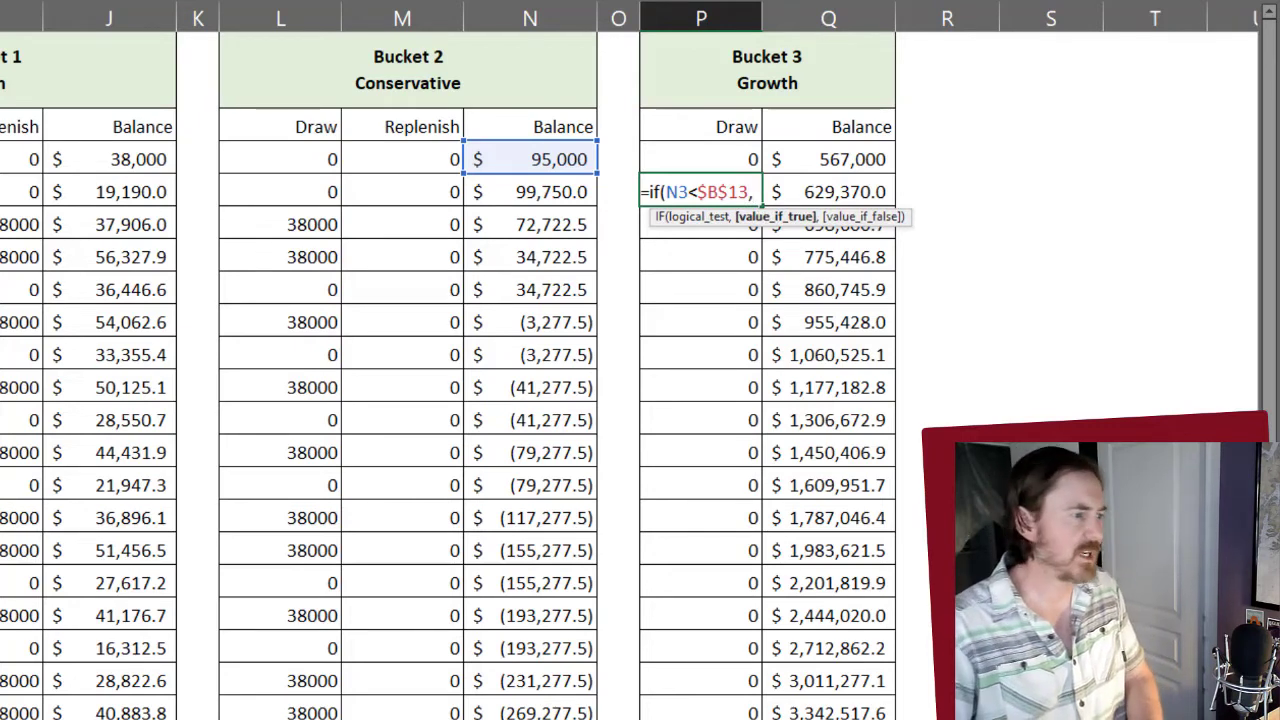
type("B13")
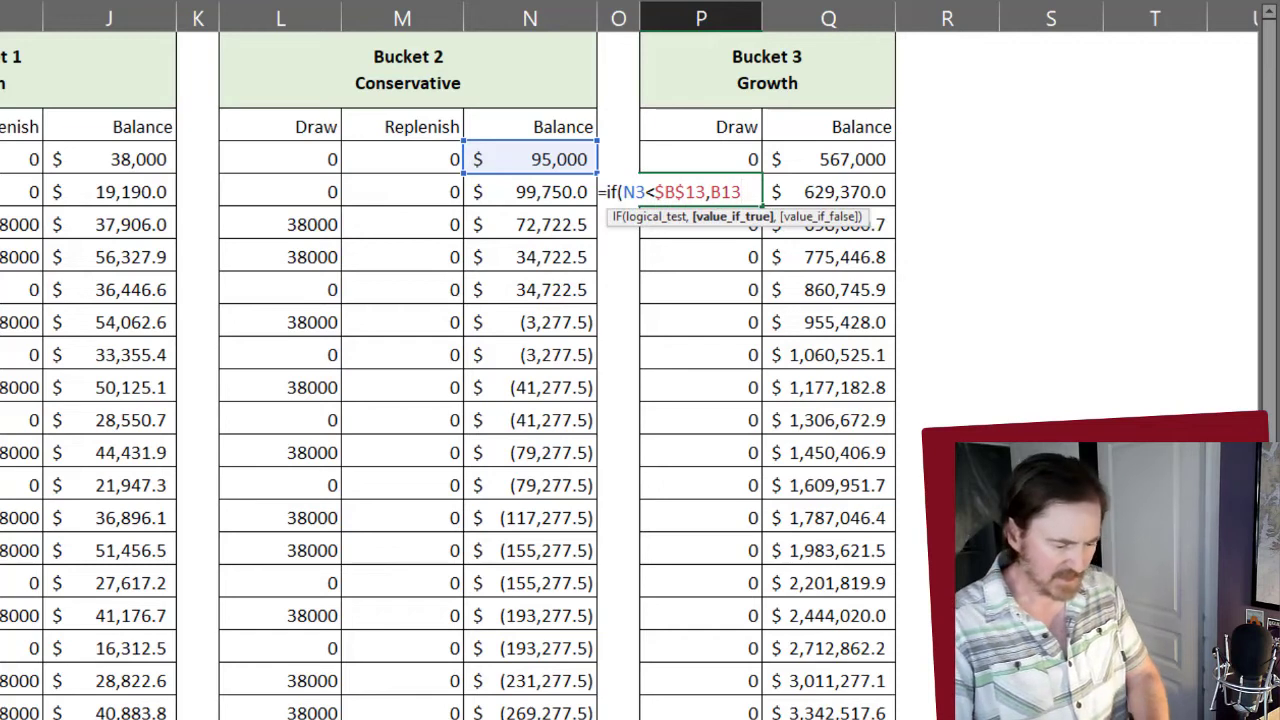
key("F4")
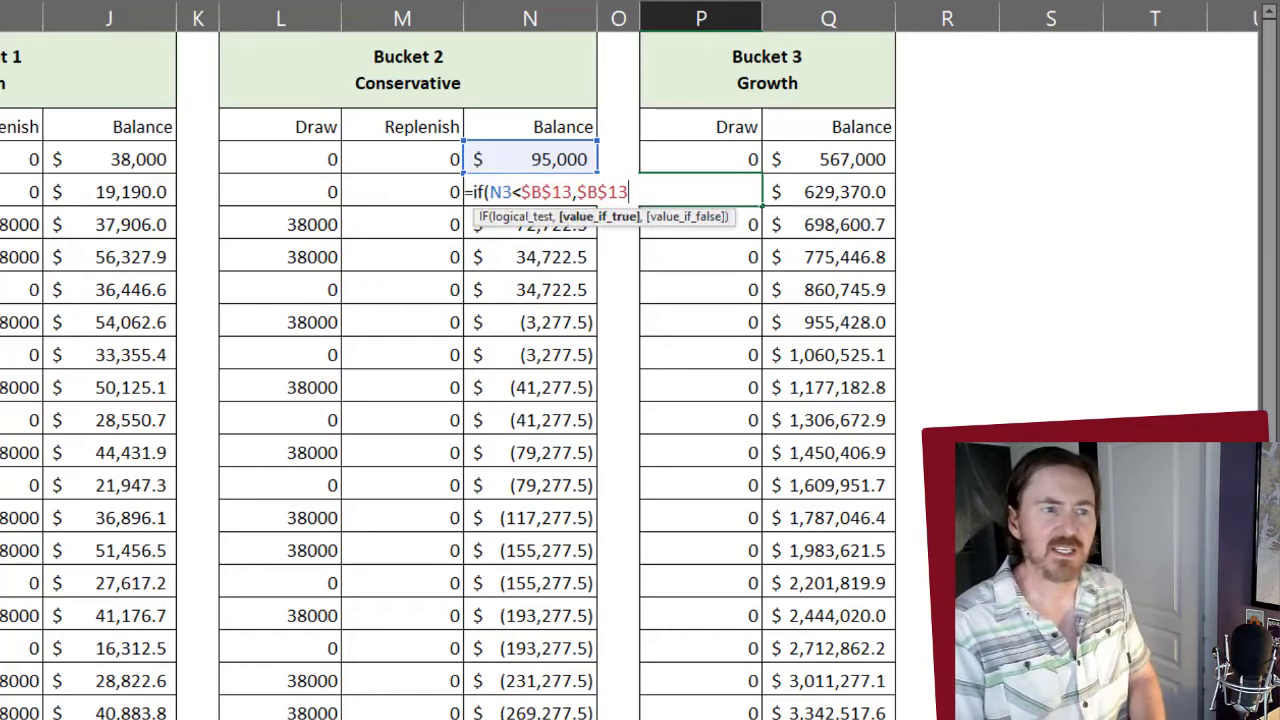
type(",")
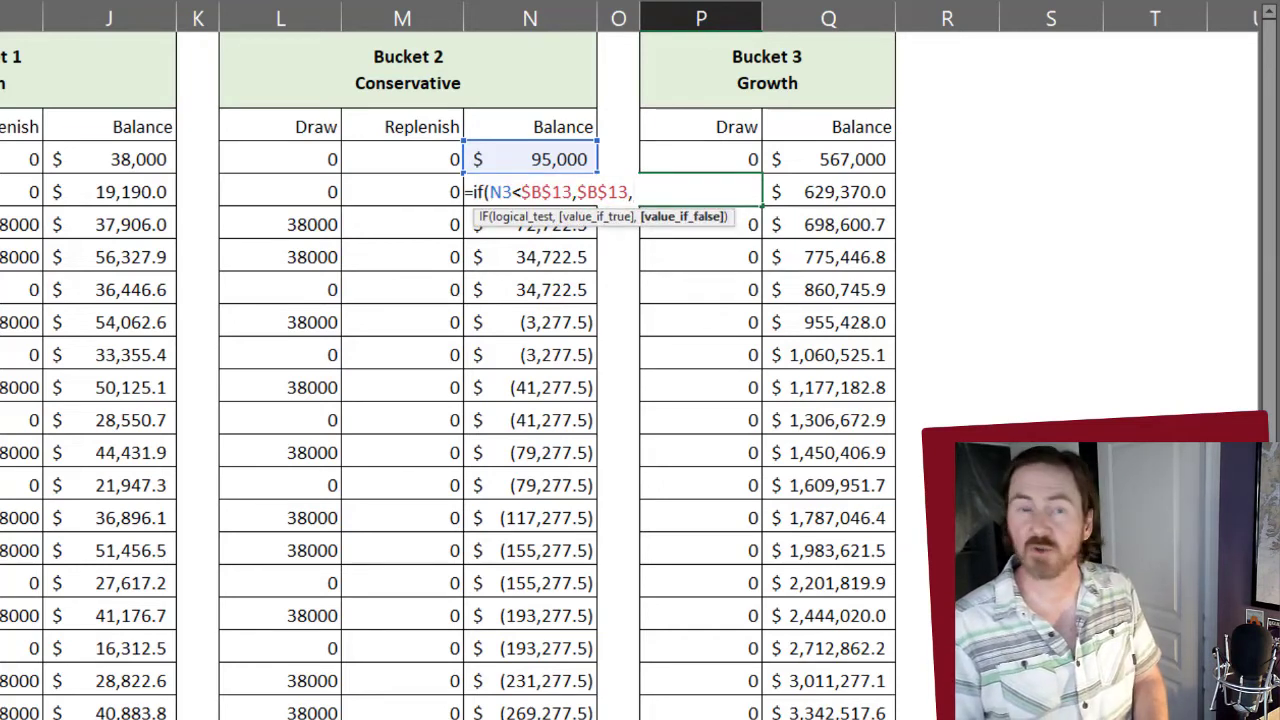
type("0")
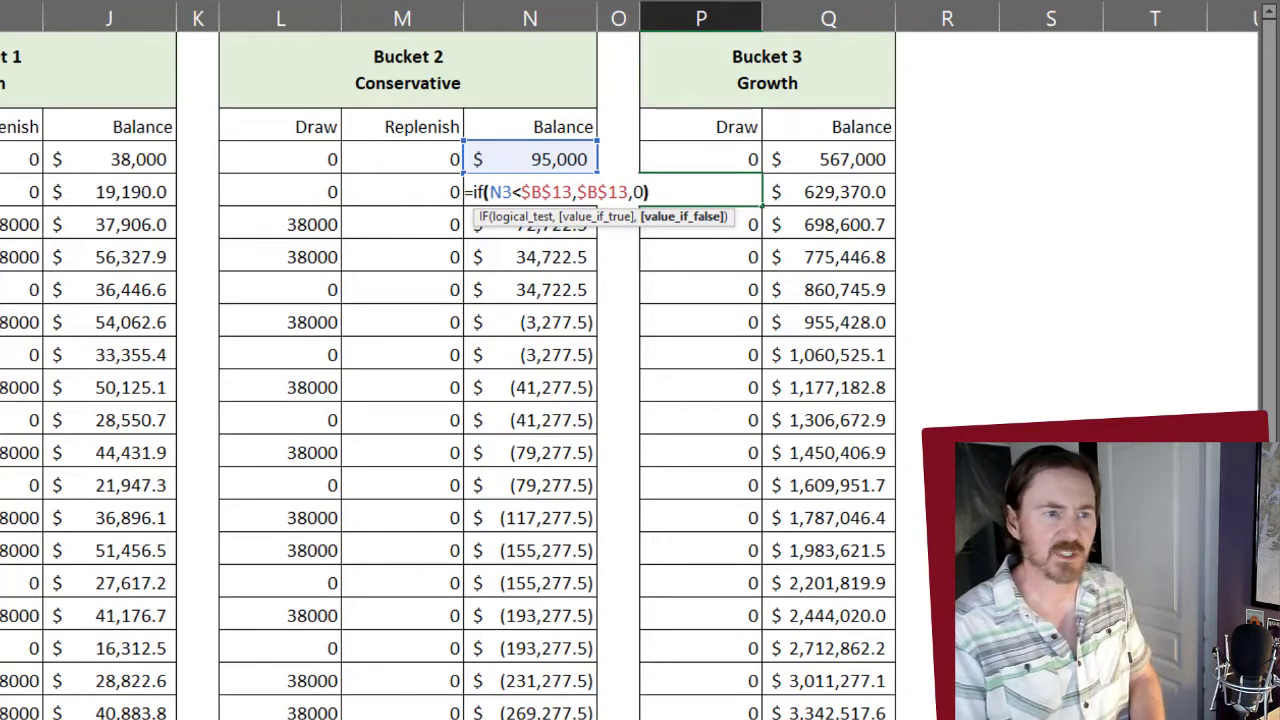
type(")")
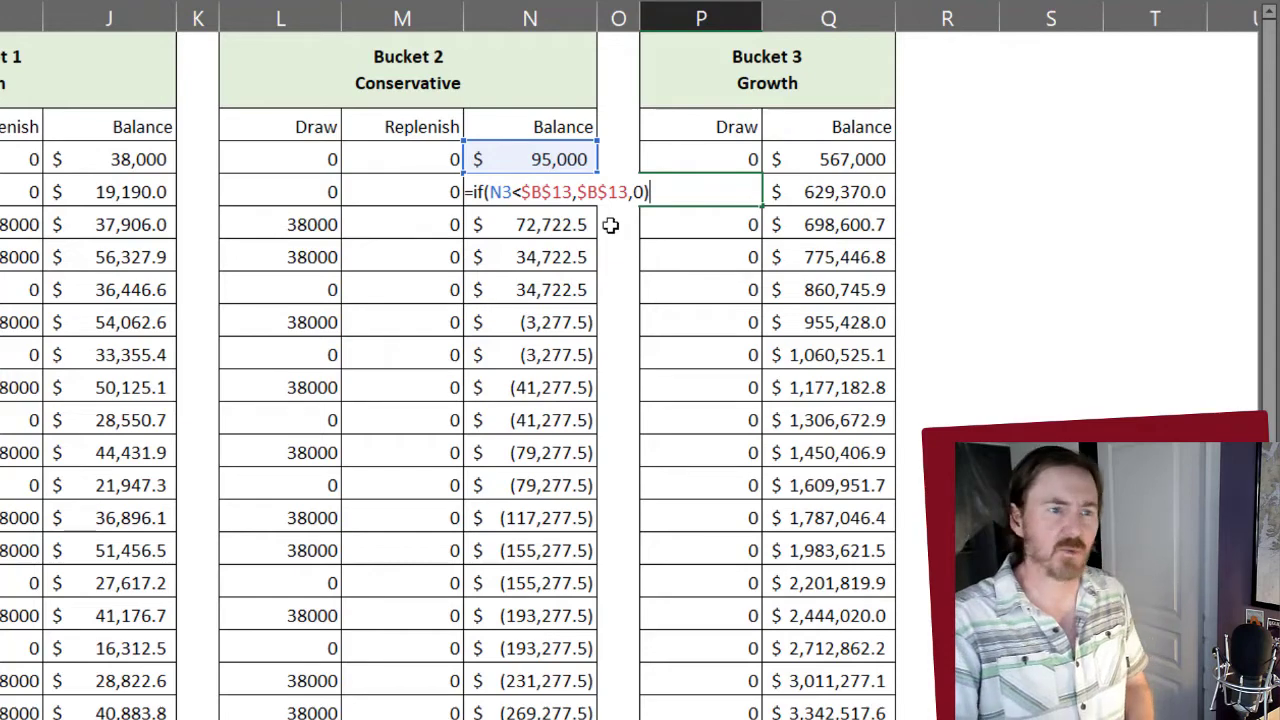
key("Return")
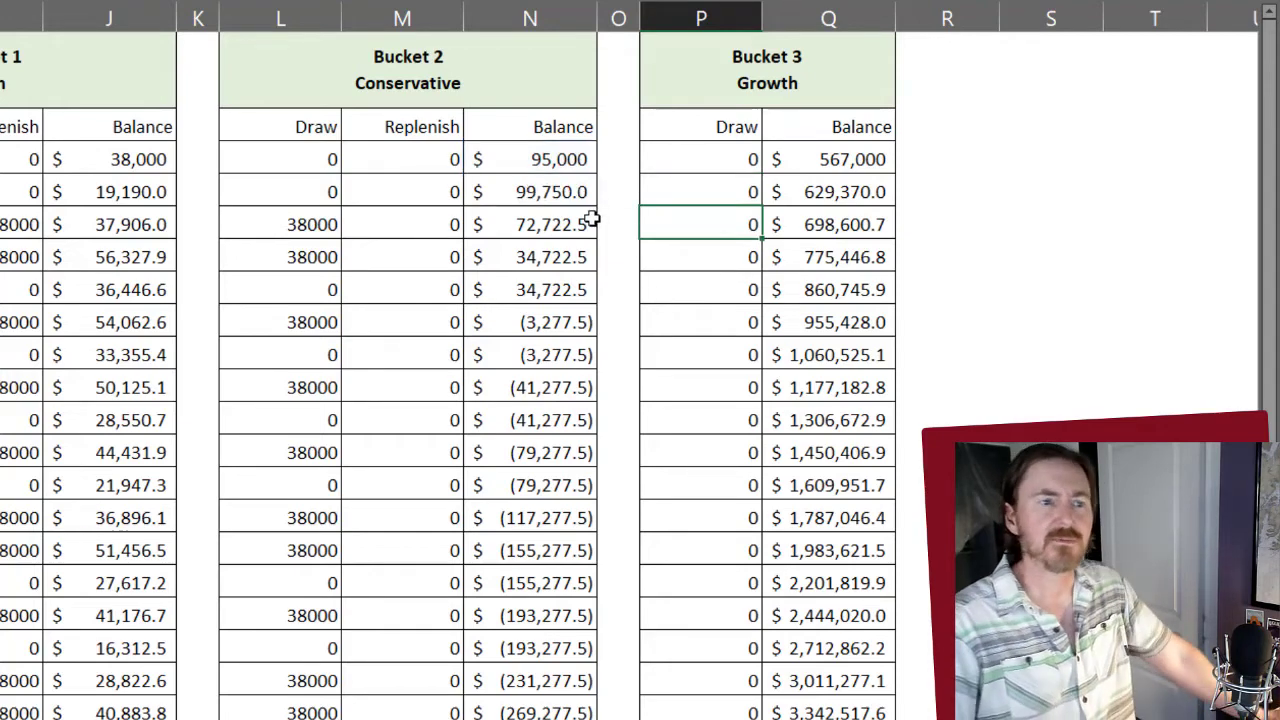
- Fill Bucket 3's year 1 Draw formula down column P and review the resulting replenishments and balances of Buckets 2 and 3
left_click(726, 192)
mouse_move(755, 230)
left_mouse_down()
mouse_move(755, 716)
mouse_move(741, 703)
left_mouse_up()
scroll(684, 310, "up", 4)
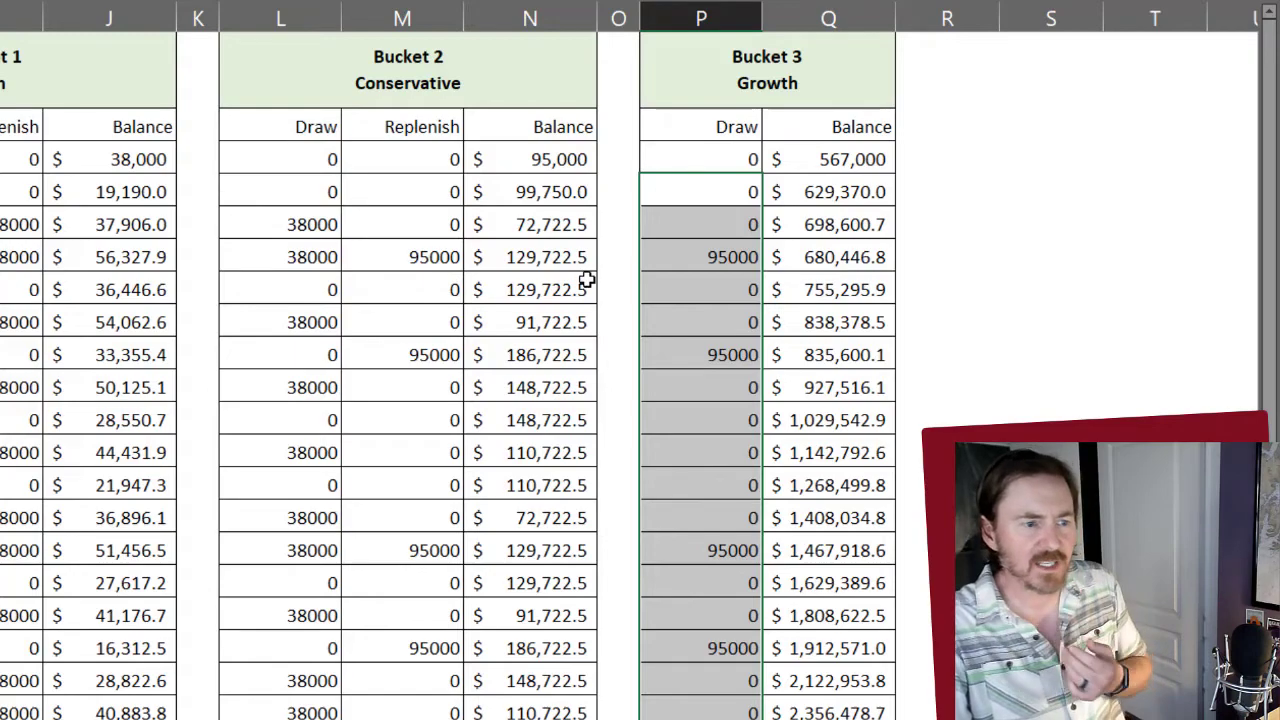
scroll(585, 281, "down", 2)
scroll(585, 285, "down", 2)
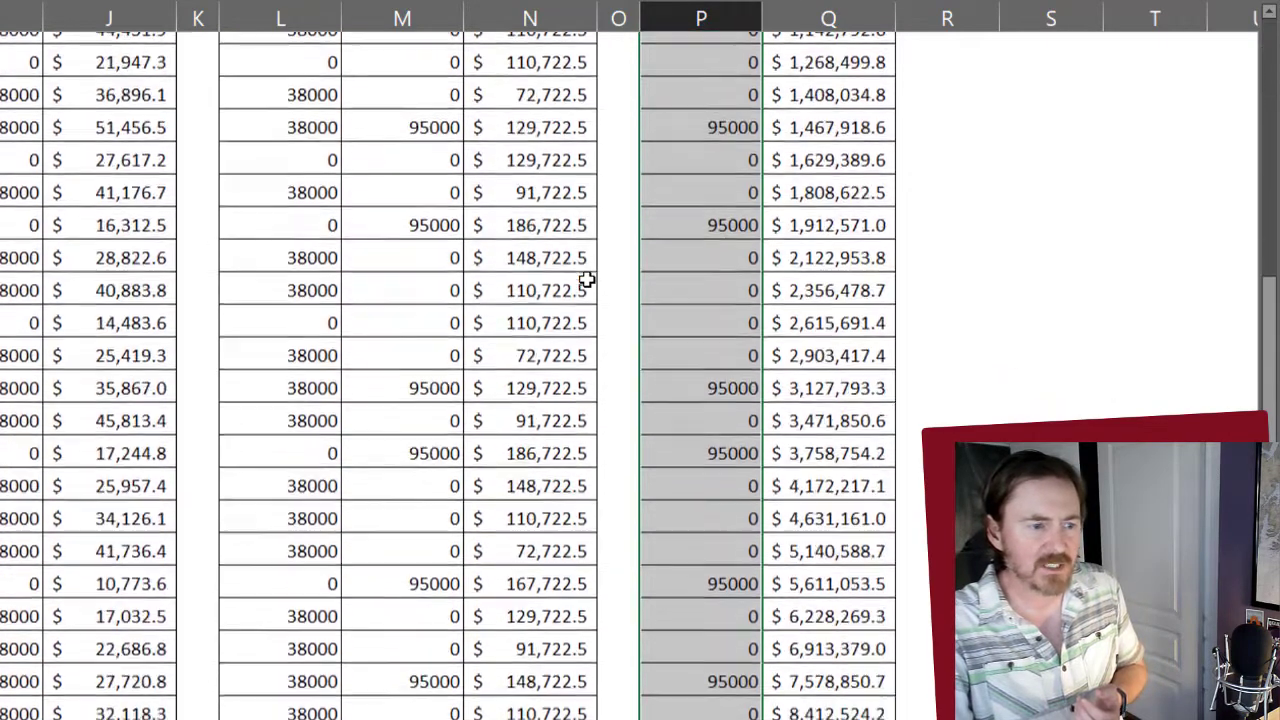
- Examine the Draw, Replenish and Balance columns of Buckets 2 and 3 from year 0 through the final year, including Bucket 3's growth
scroll(583, 434, "down", 2)
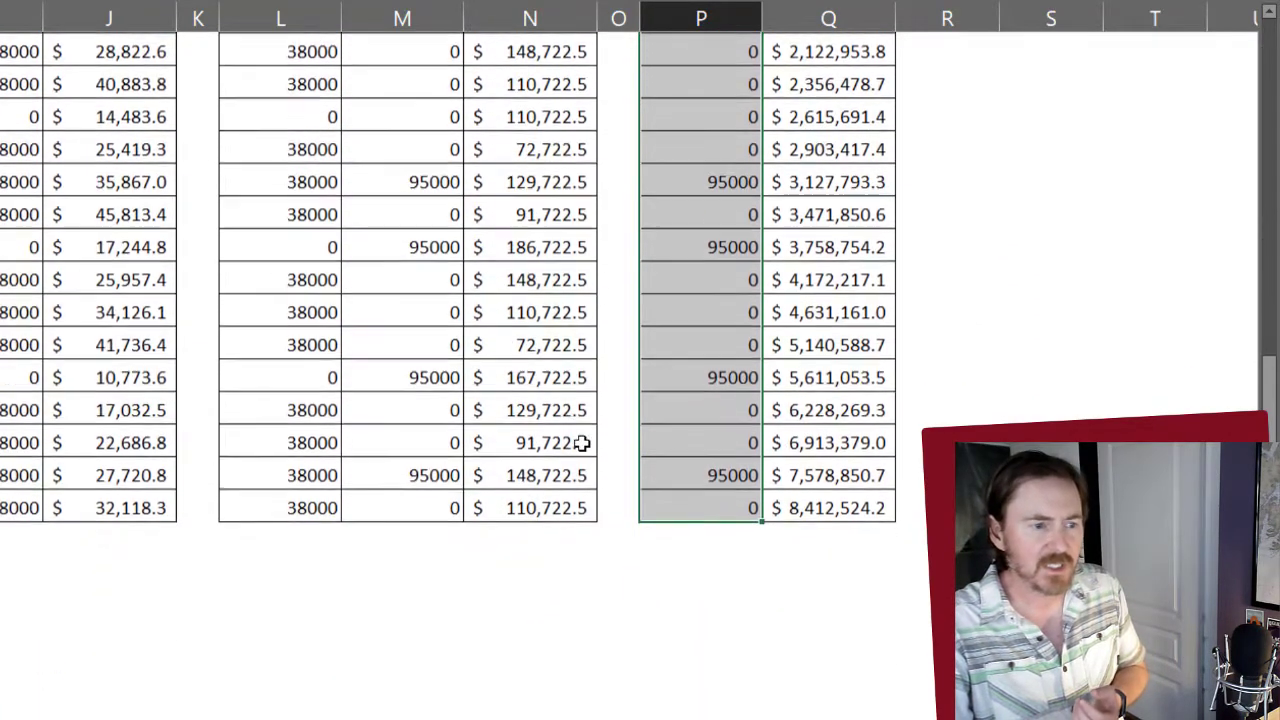
scroll(576, 484, "up", 6)
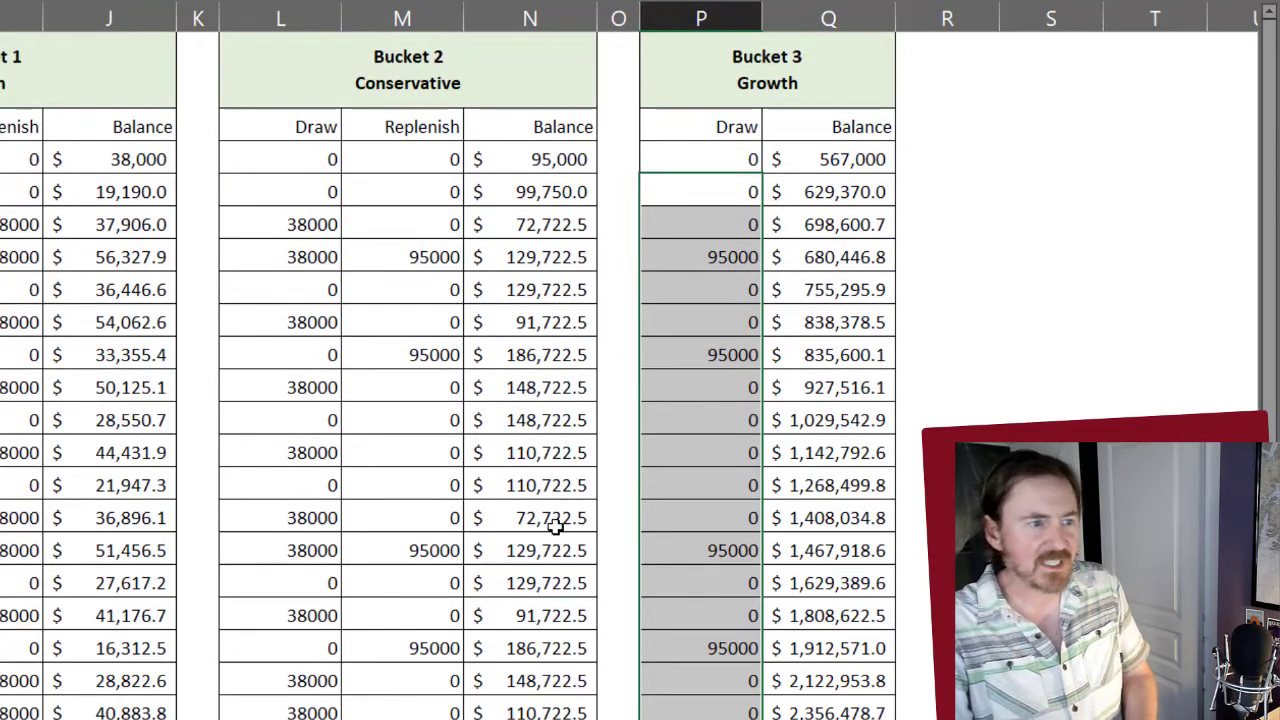
scroll(565, 420, "down", 4)
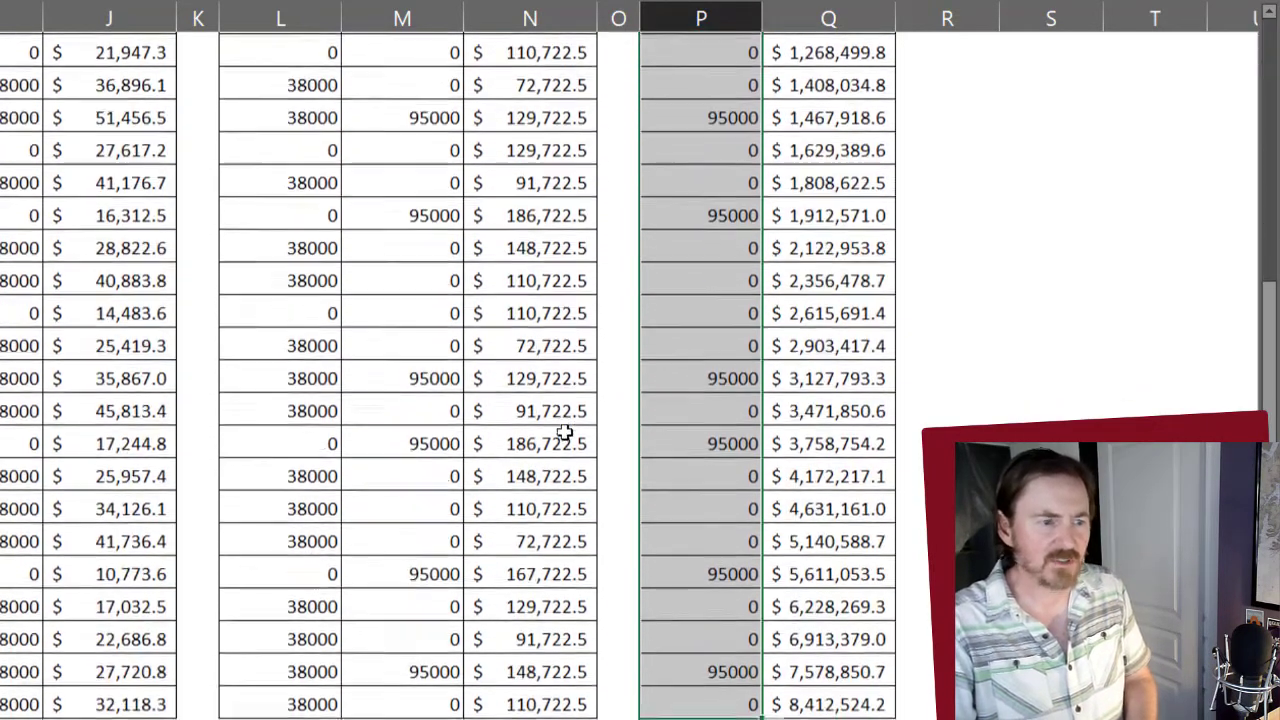
scroll(565, 428, "up", 4)
left_click(785, 375)
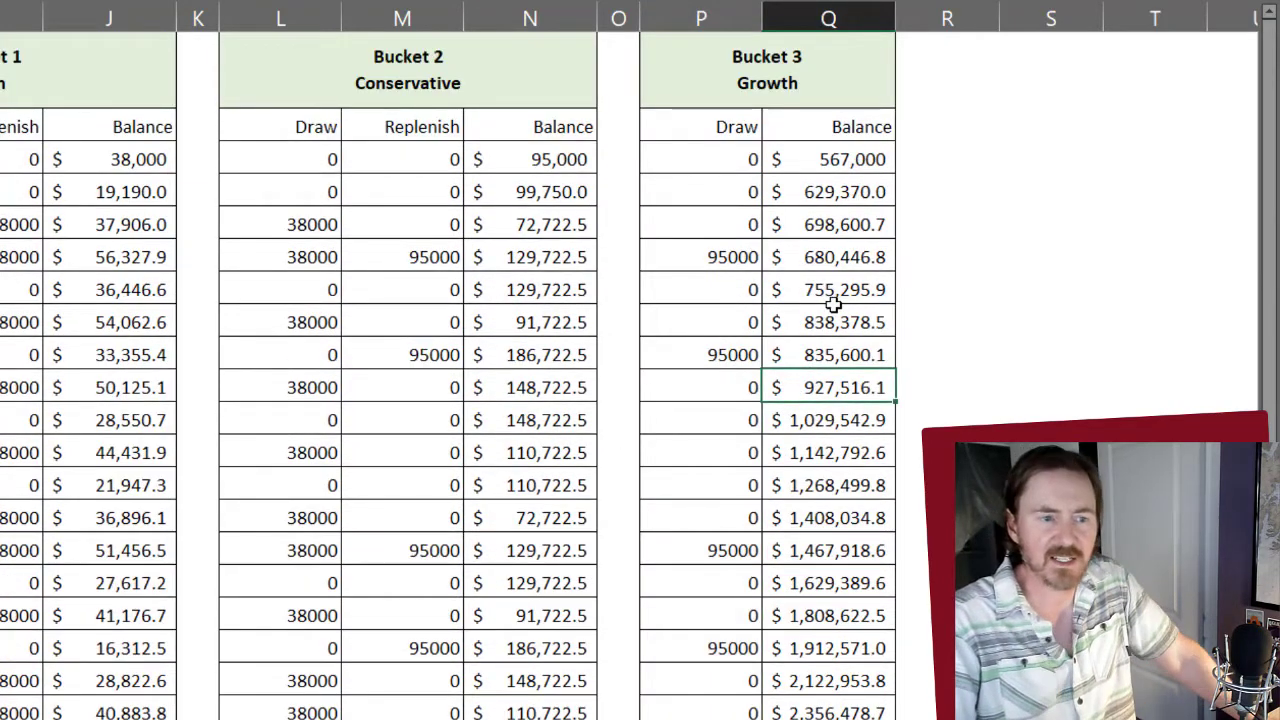
scroll(832, 295, "down", 1)
scroll(833, 305, "down", 4)
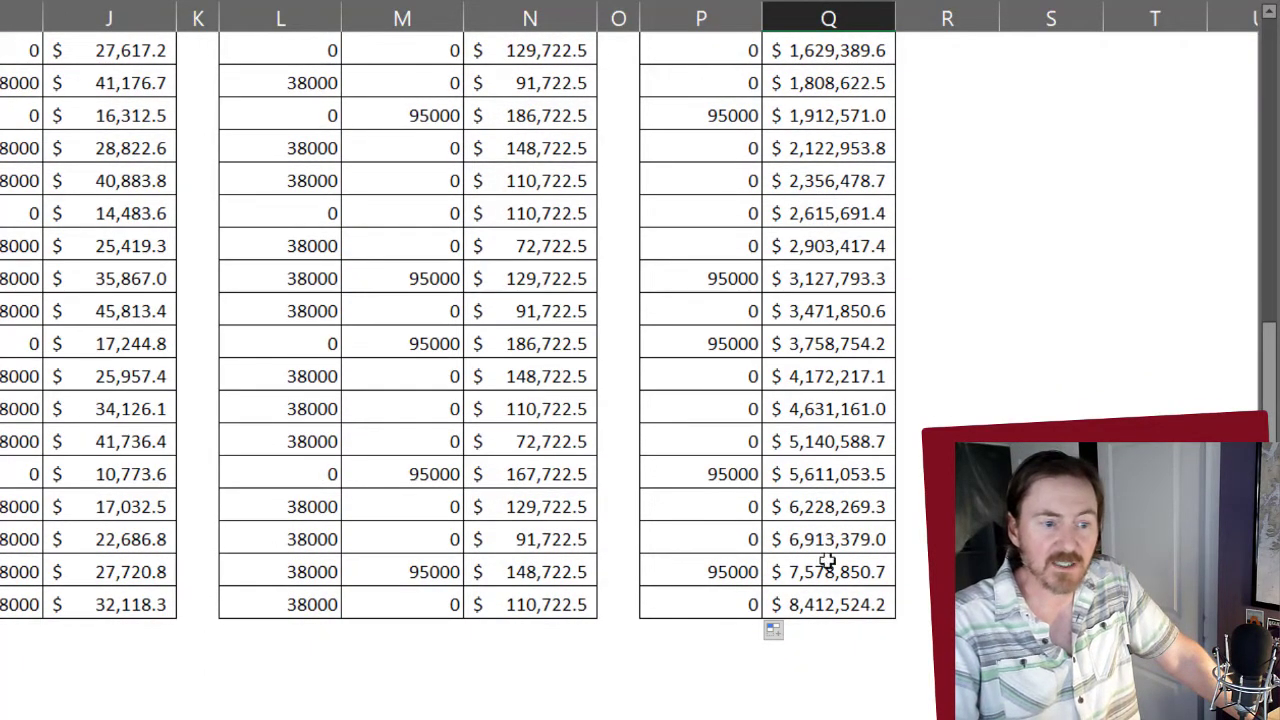
scroll(871, 445, "up", 5)
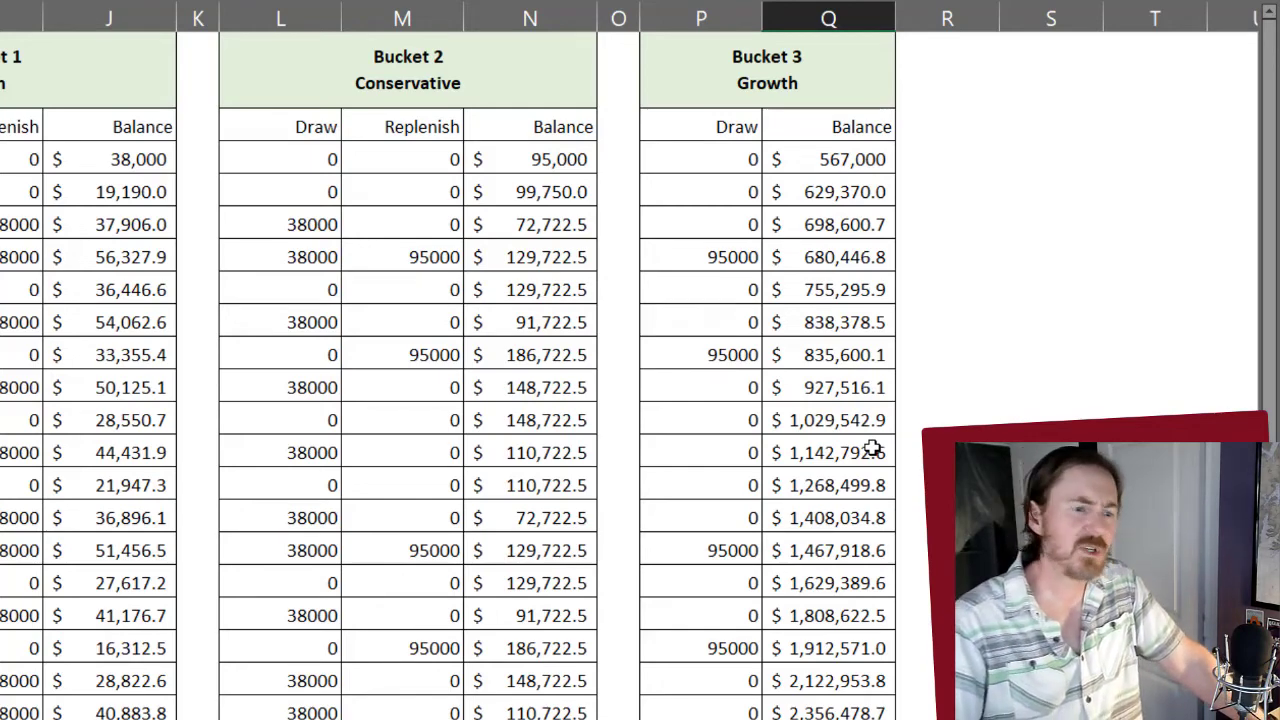
scroll(640, 360, "left", 3)
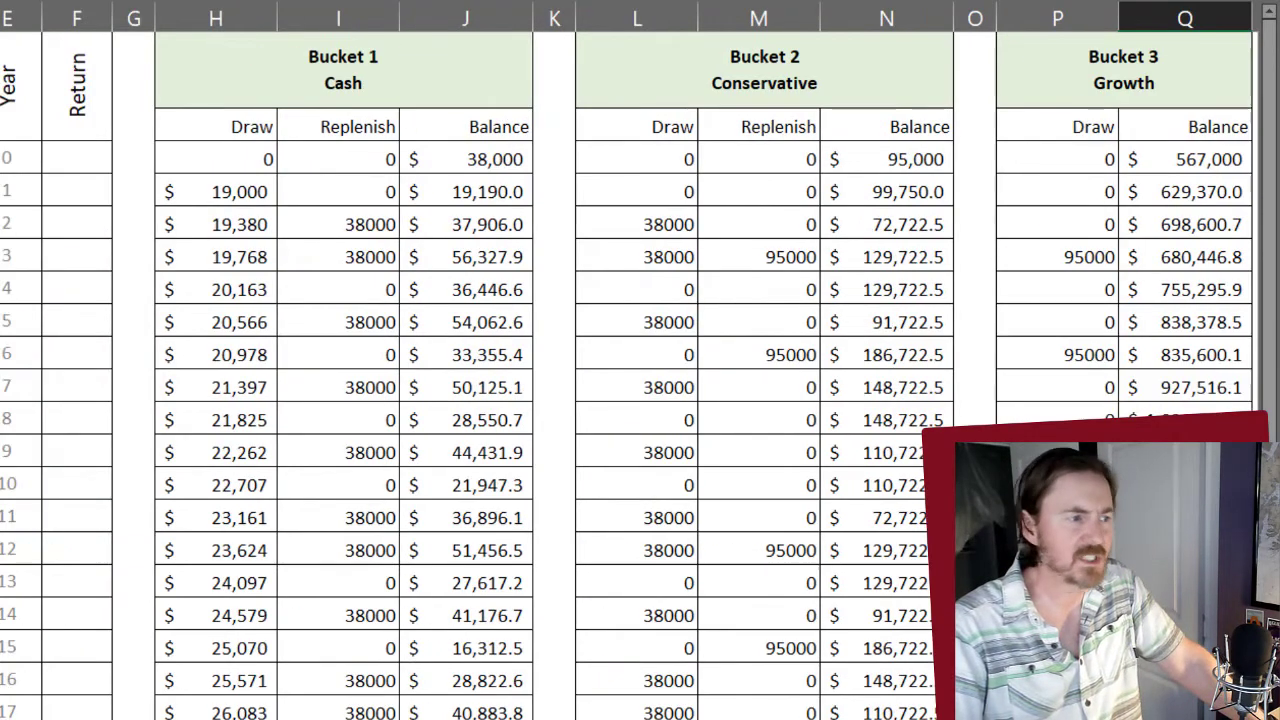